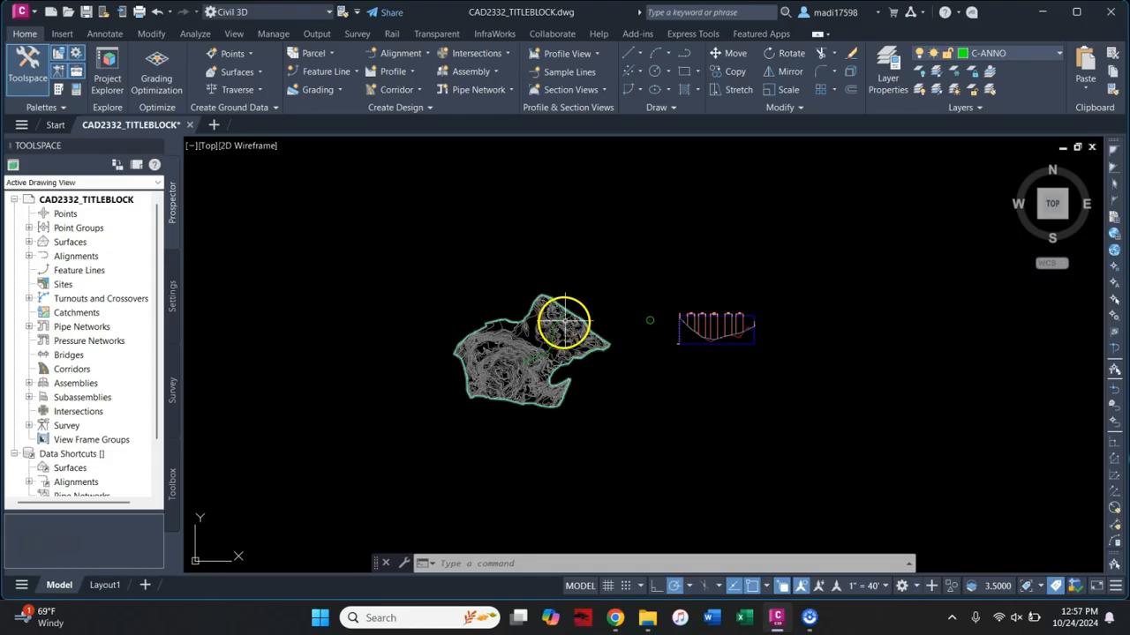
- Examine the ROAD alignment on the surface, the design and ground profiles in the profile view, and the NEW ROAD assembly
mouse_move(555, 341)
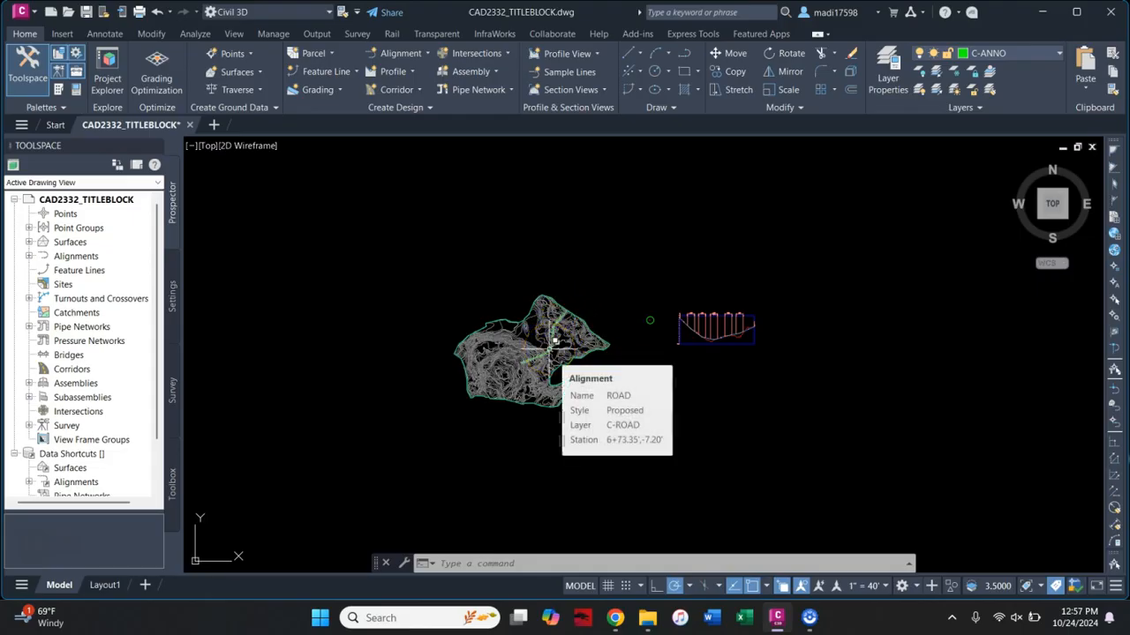
scroll(697, 338, up, 8)
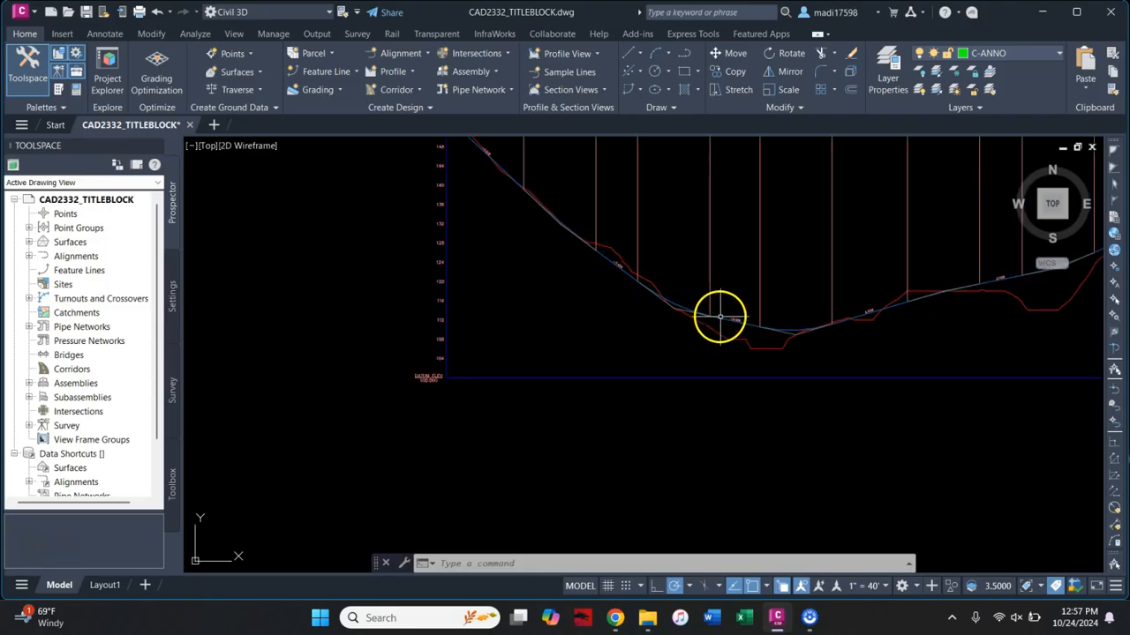
scroll(484, 391, down, 6)
scroll(583, 403, up, 5)
scroll(583, 404, up, 4)
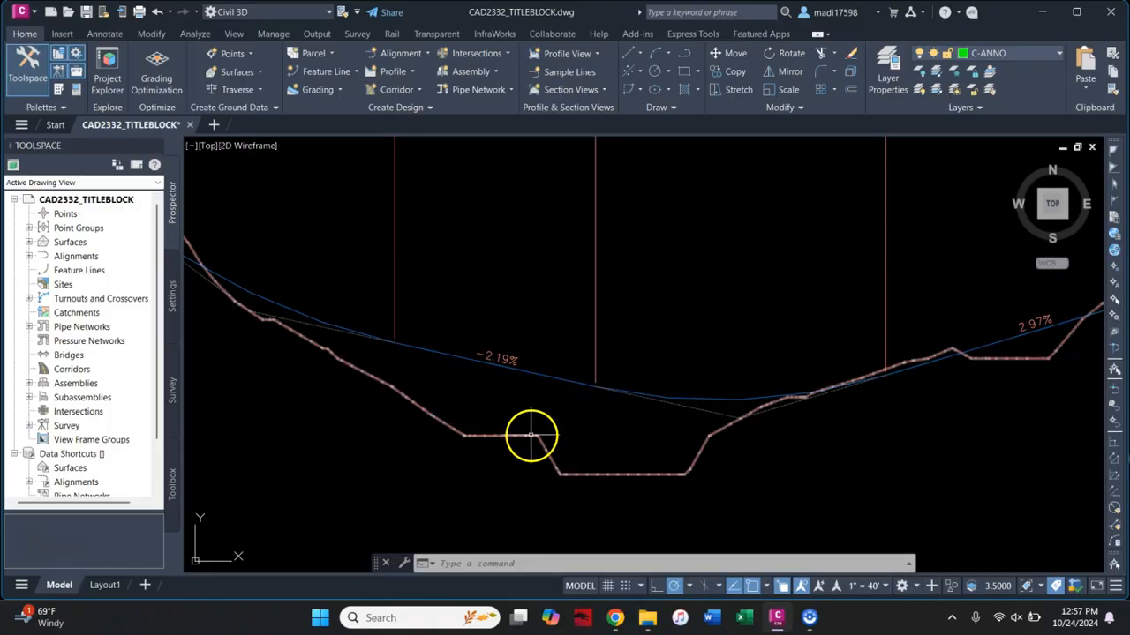
scroll(529, 434, down, 5)
scroll(468, 419, up, 2)
scroll(519, 426, up, 2)
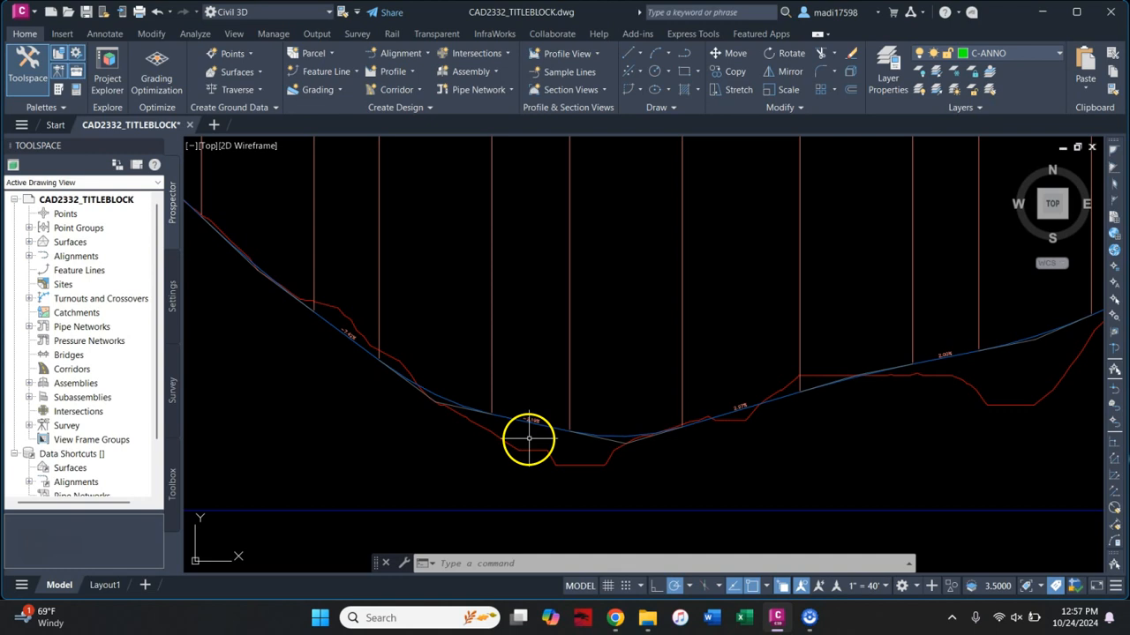
scroll(621, 453, down, 4)
scroll(512, 411, up, 2)
scroll(525, 332, up, 1)
scroll(525, 333, up, 3)
scroll(520, 300, up, 2)
middle_drag(524, 292, 617, 333)
scroll(618, 336, down, 1)
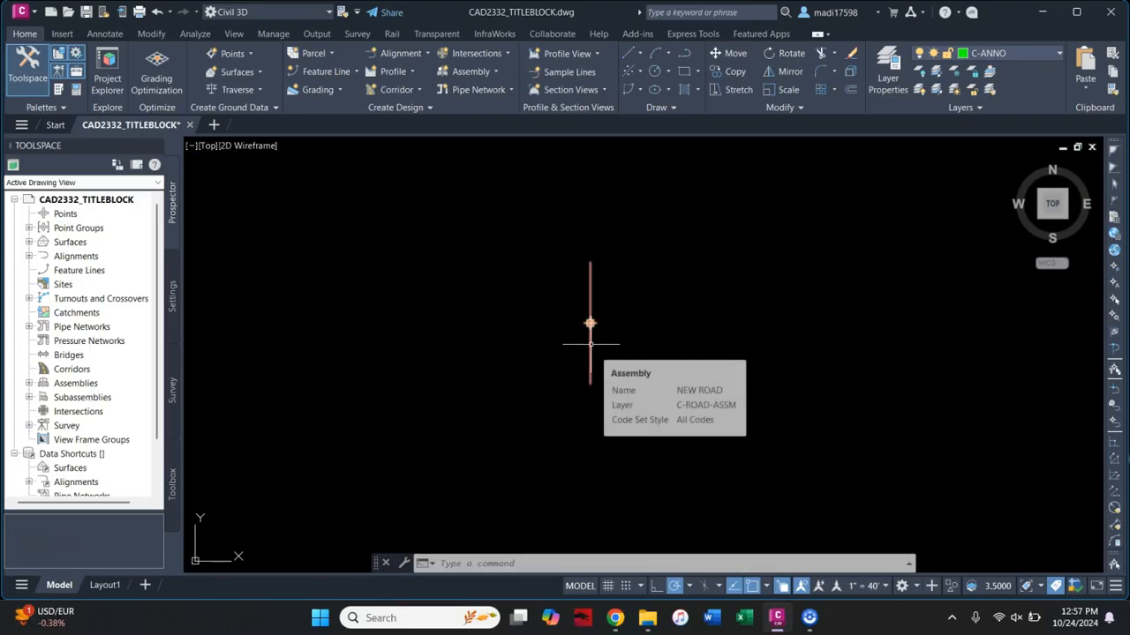
- Open the Civil Imperial tool palettes and show the common assemblies set
click(60, 87)
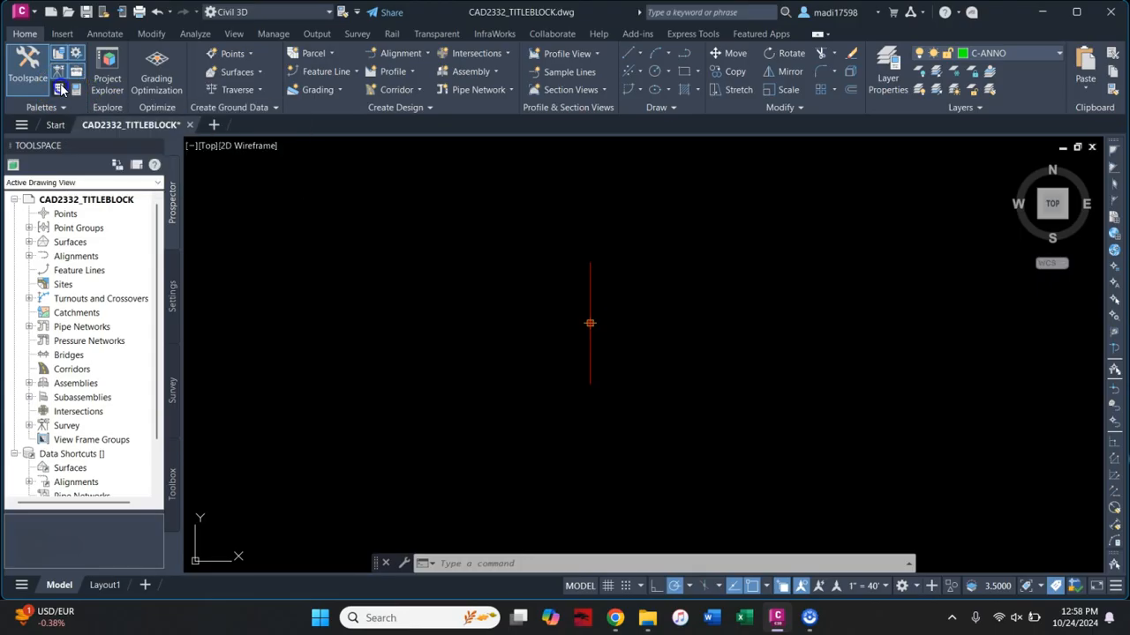
drag(64, 143, 214, 214)
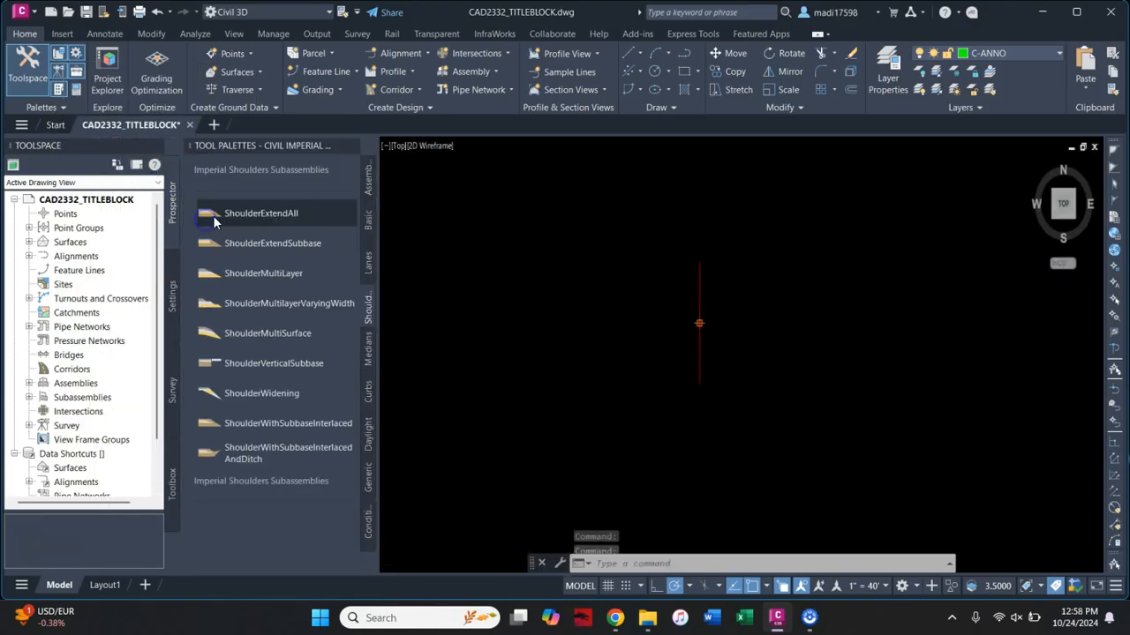
click(367, 192)
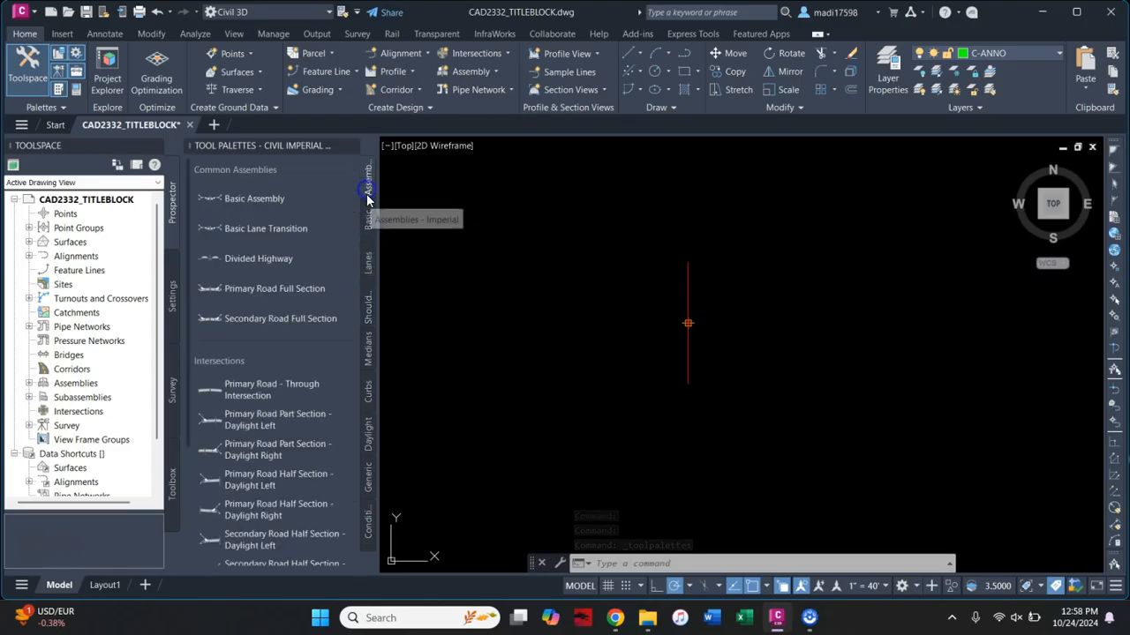
- Look through the imperial subassembly categories, from basic, lanes and shoulders to generic and conditional, including the list of further categories
click(367, 223)
click(368, 262)
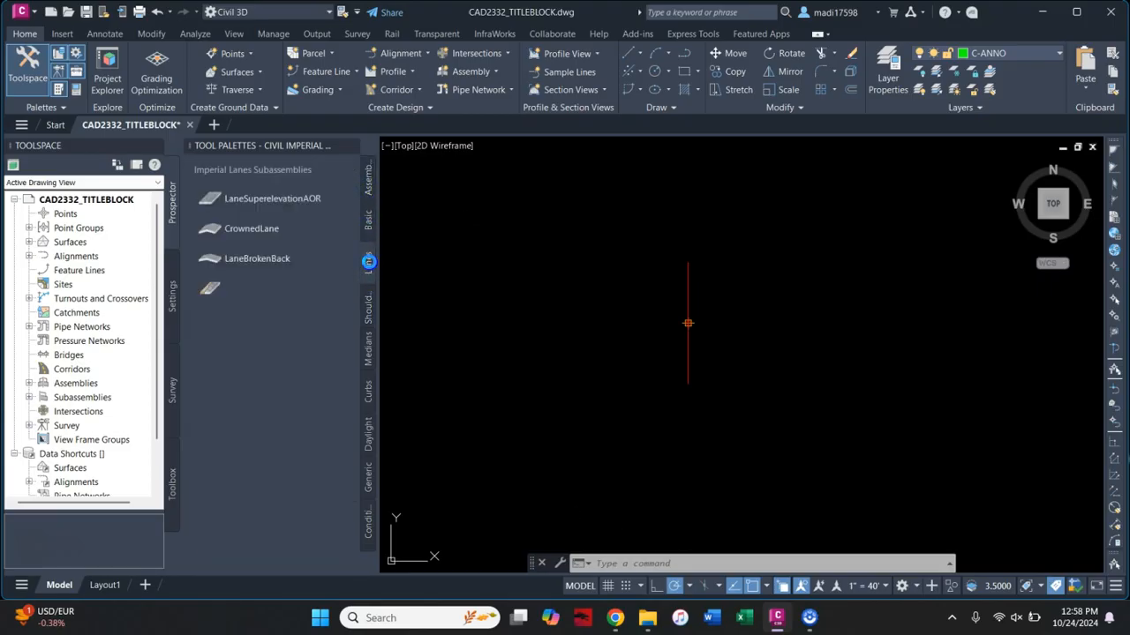
click(369, 309)
click(369, 353)
click(369, 392)
click(369, 434)
click(369, 487)
click(370, 529)
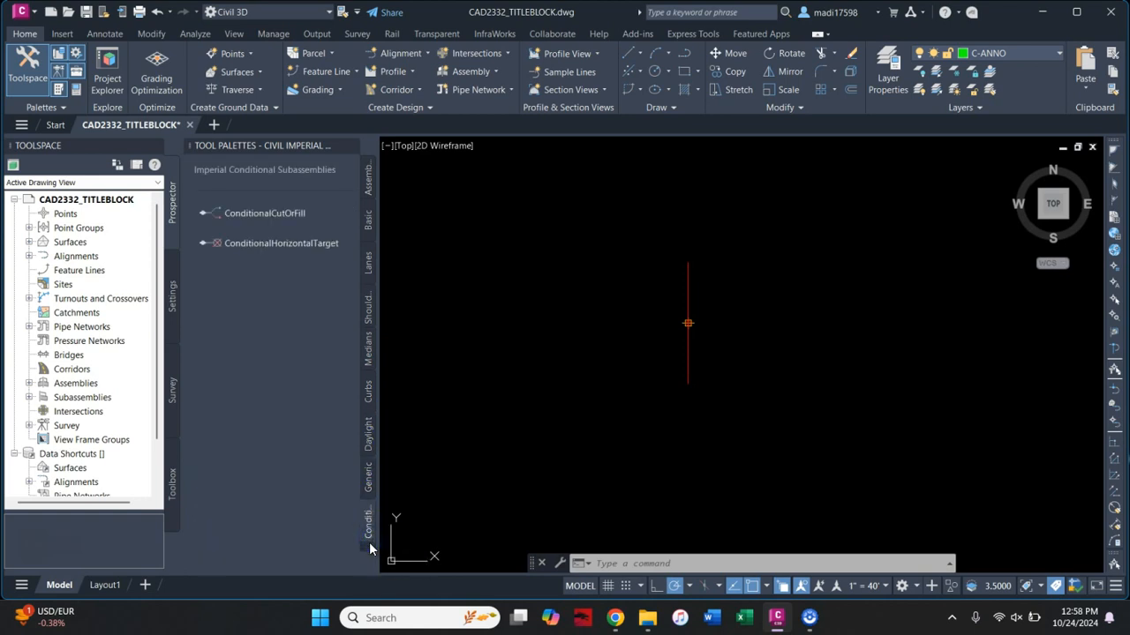
click(370, 543)
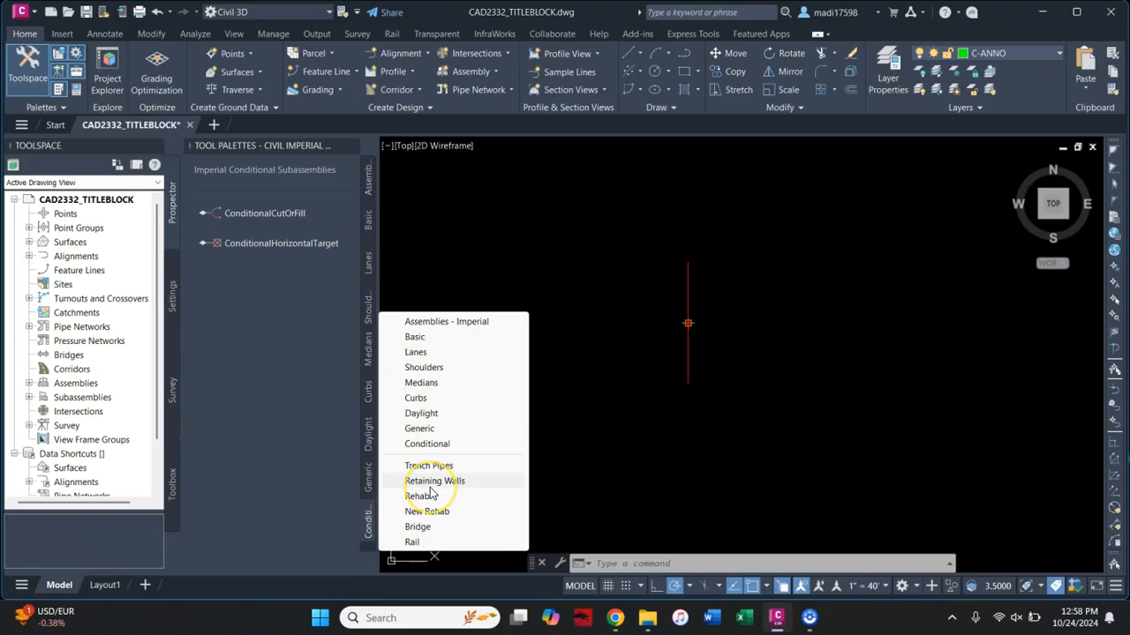
click(370, 269)
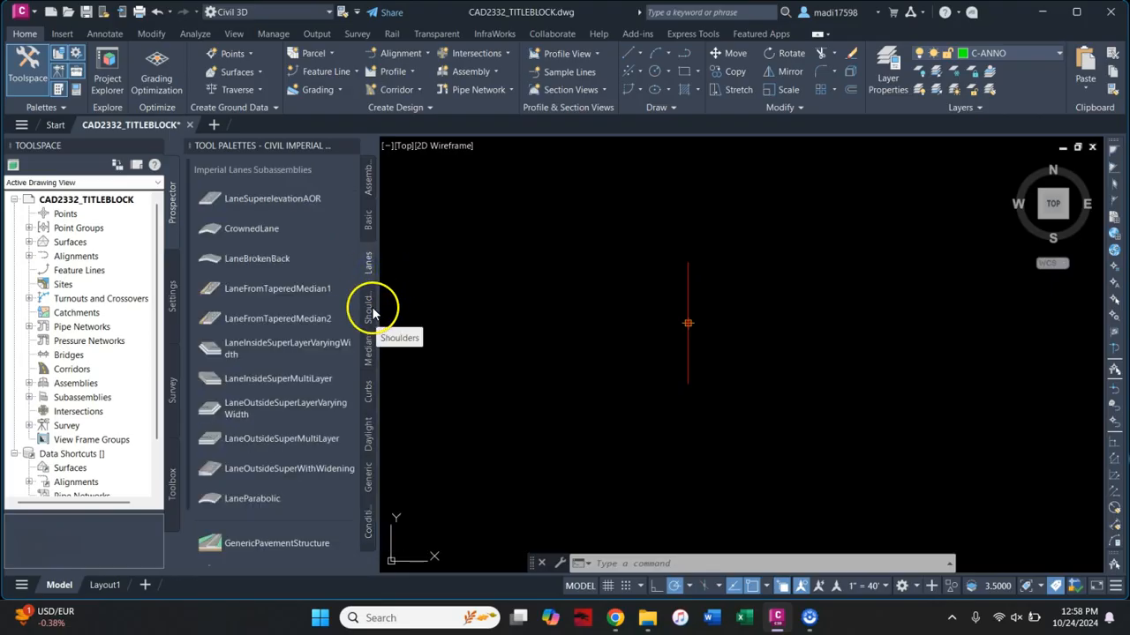
- Add a BasicLane to the right side of the NEW ROAD assembly with 12' width, 0.67' depth and -2% slope
click(369, 226)
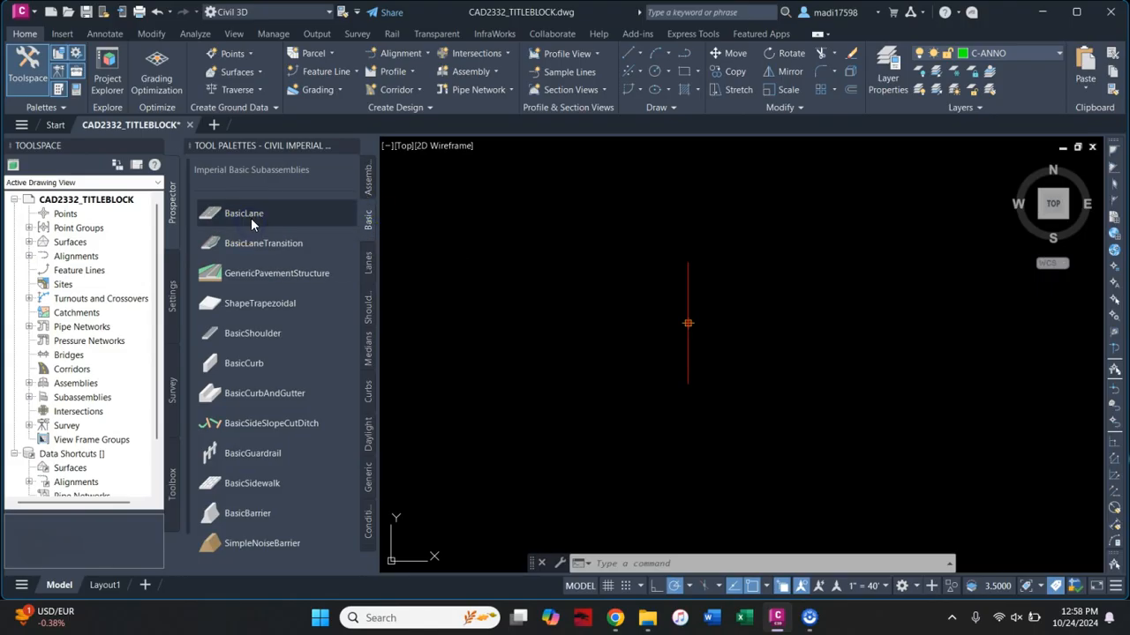
click(254, 214)
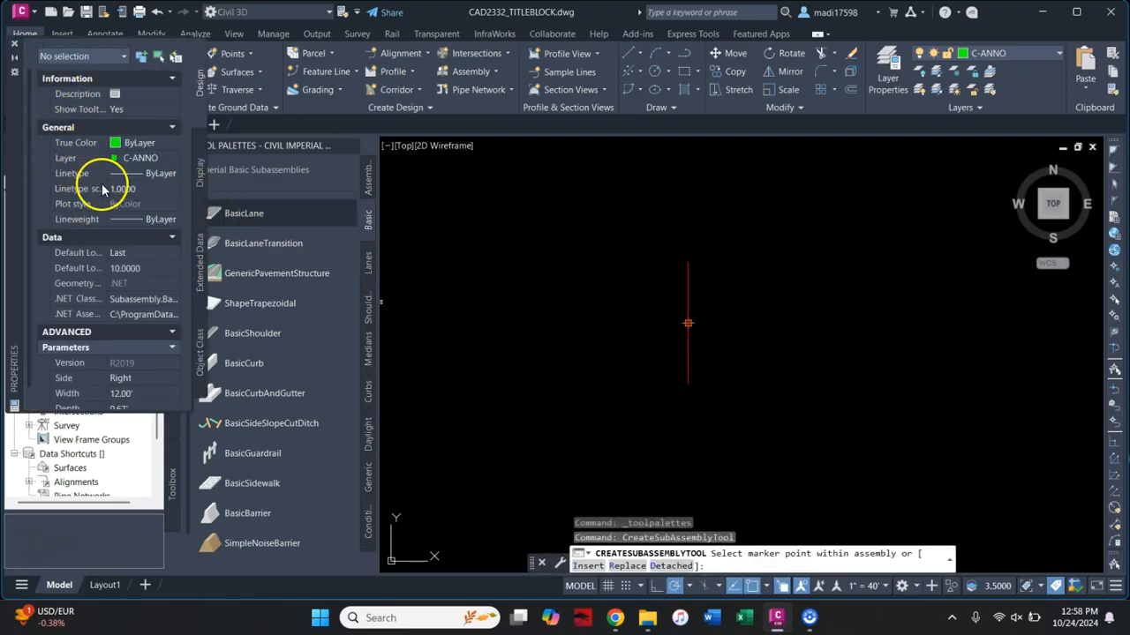
scroll(128, 235, down, 2)
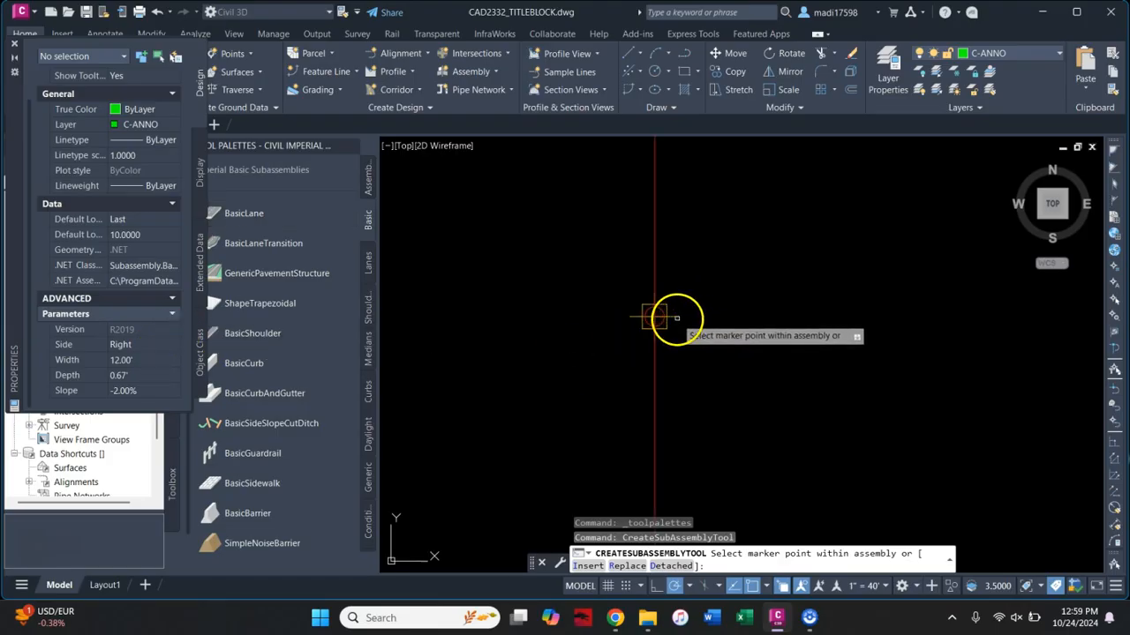
click(655, 316)
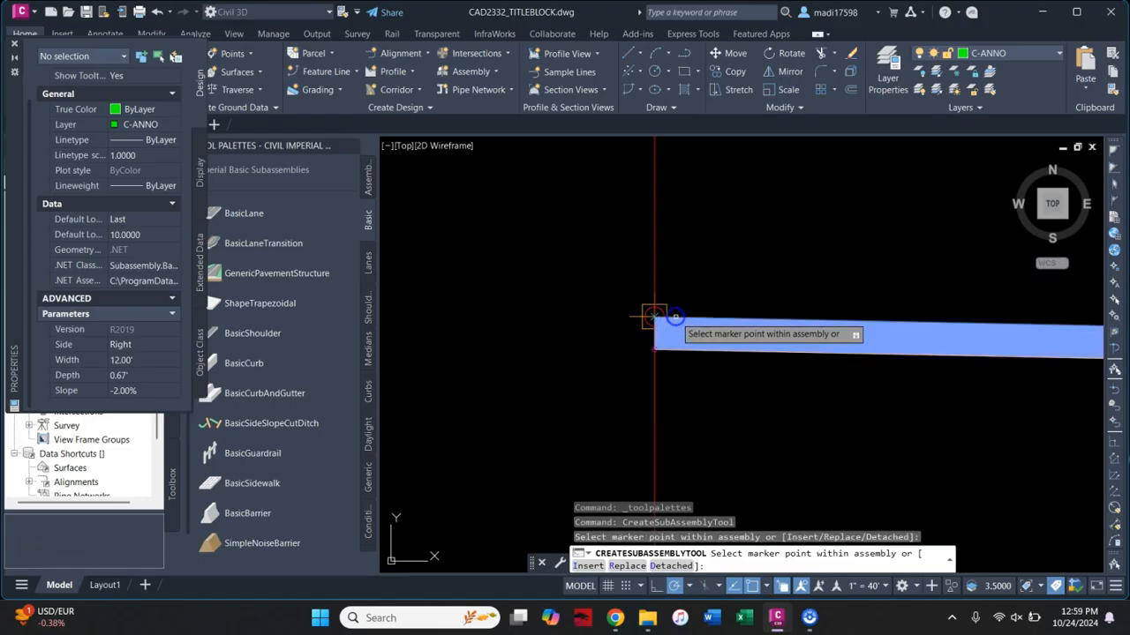
- Add a BasicLane to the left side of the assembly's centre marker with 12' width, 0.67' depth and -2% slope
scroll(668, 358, down, 2)
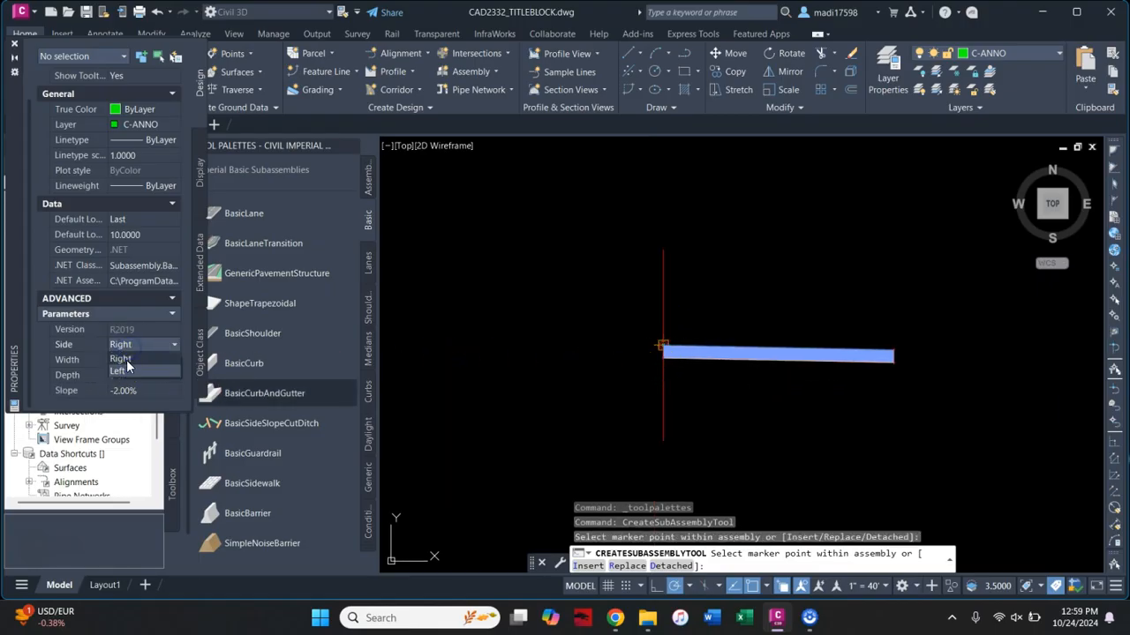
click(127, 371)
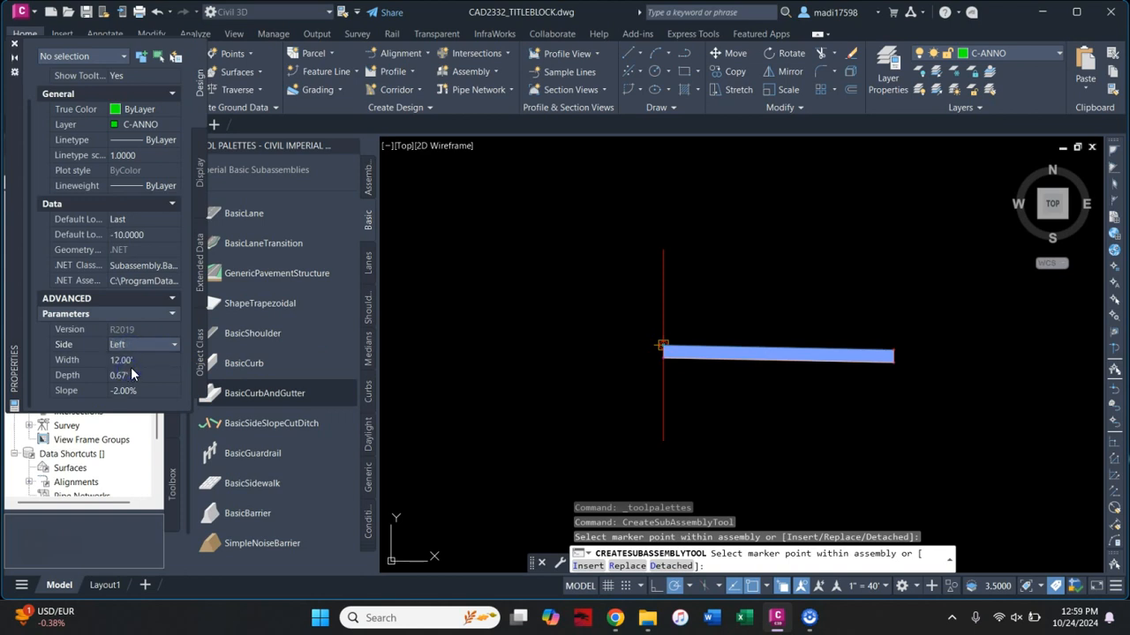
scroll(646, 344, up, 4)
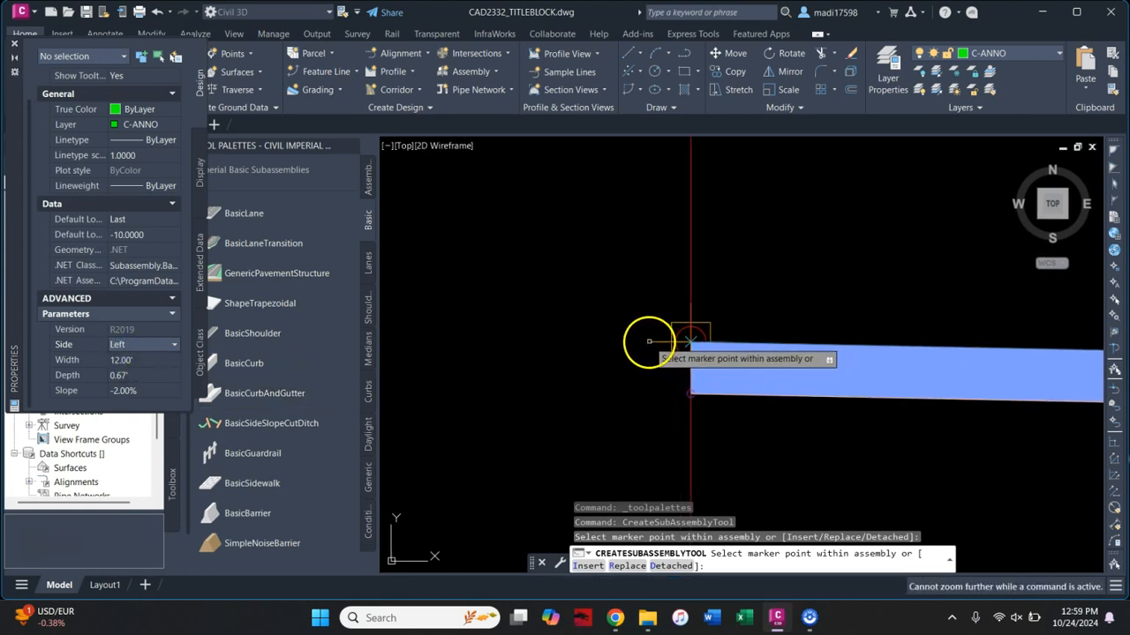
click(653, 343)
scroll(653, 342, down, 4)
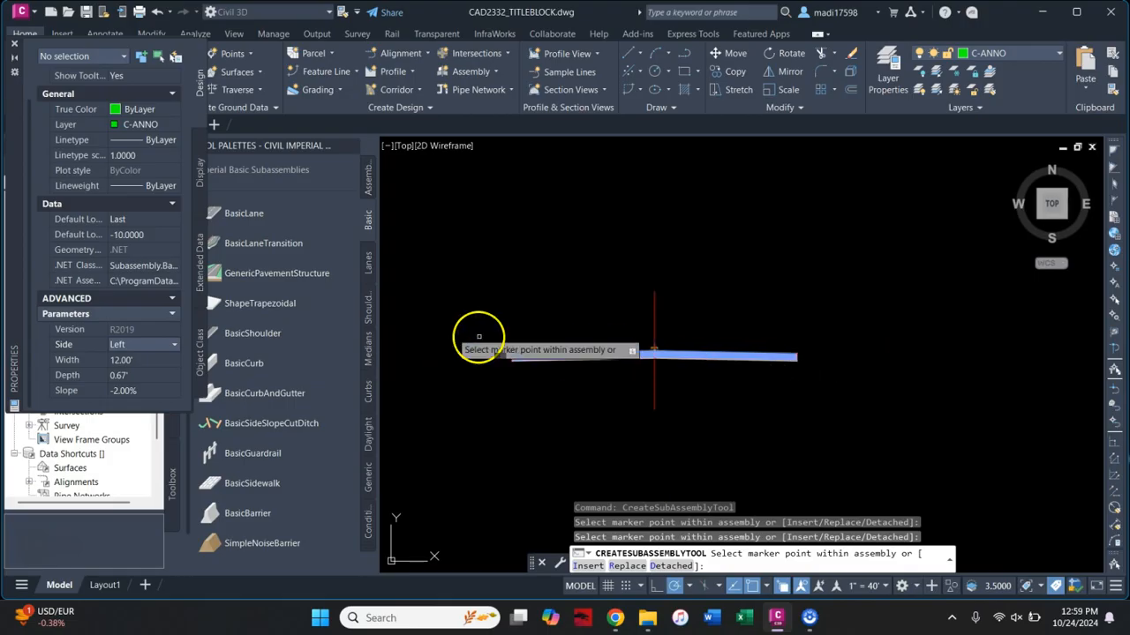
click(14, 43)
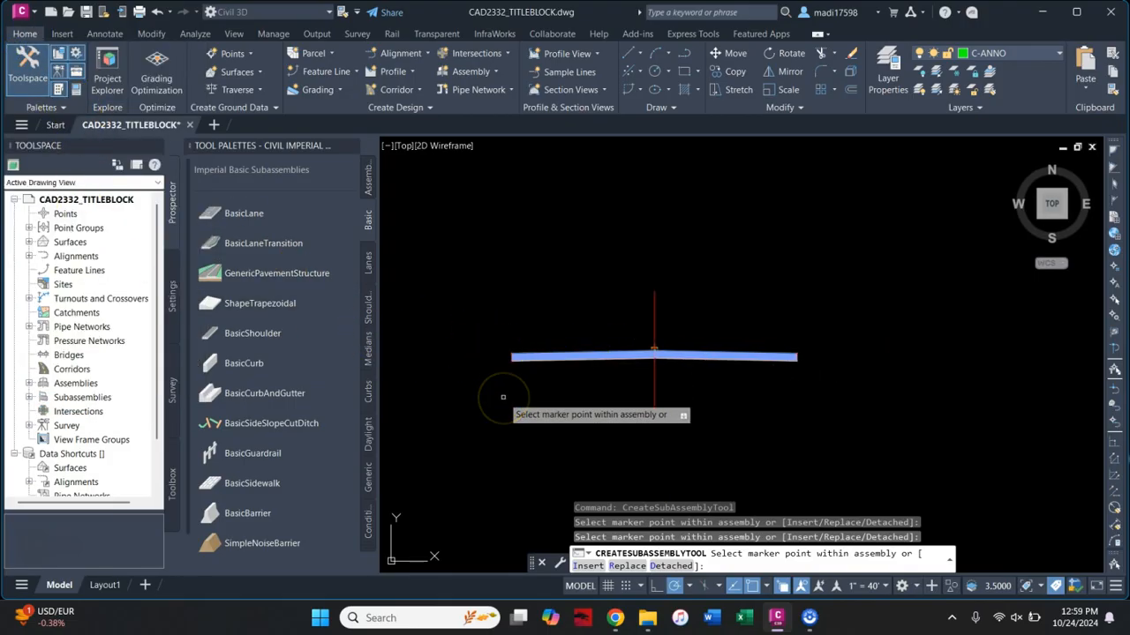
key(Escape)
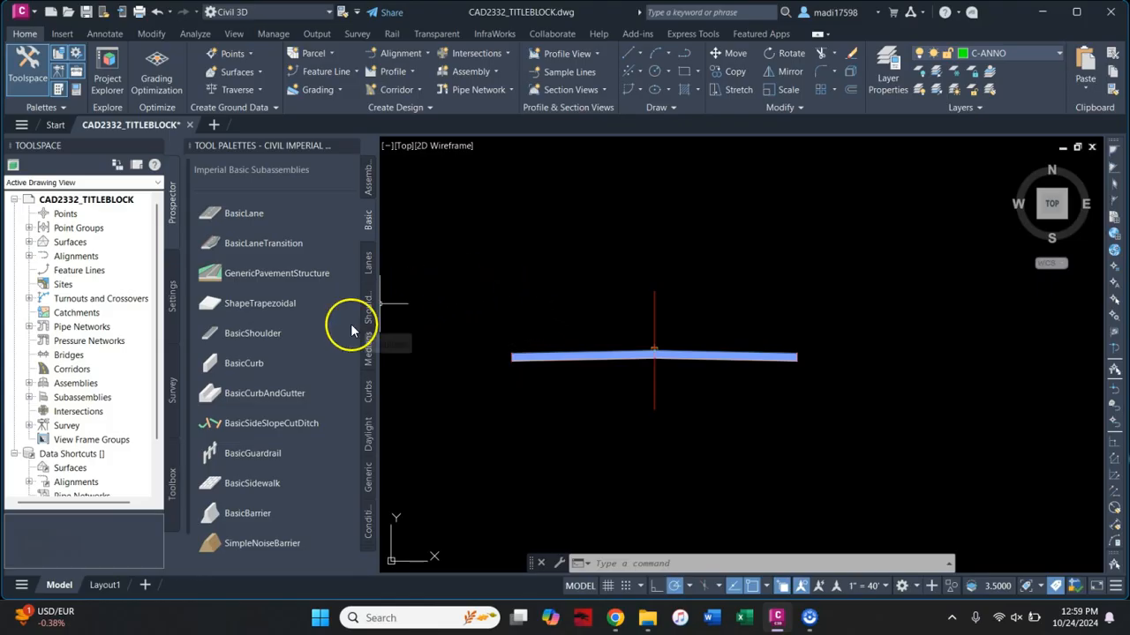
- Attach a left-side BasicCurbAndGutter to the outer top edge of the left lane, inserted at the gutter edge with a 1.50' gutter width
click(291, 391)
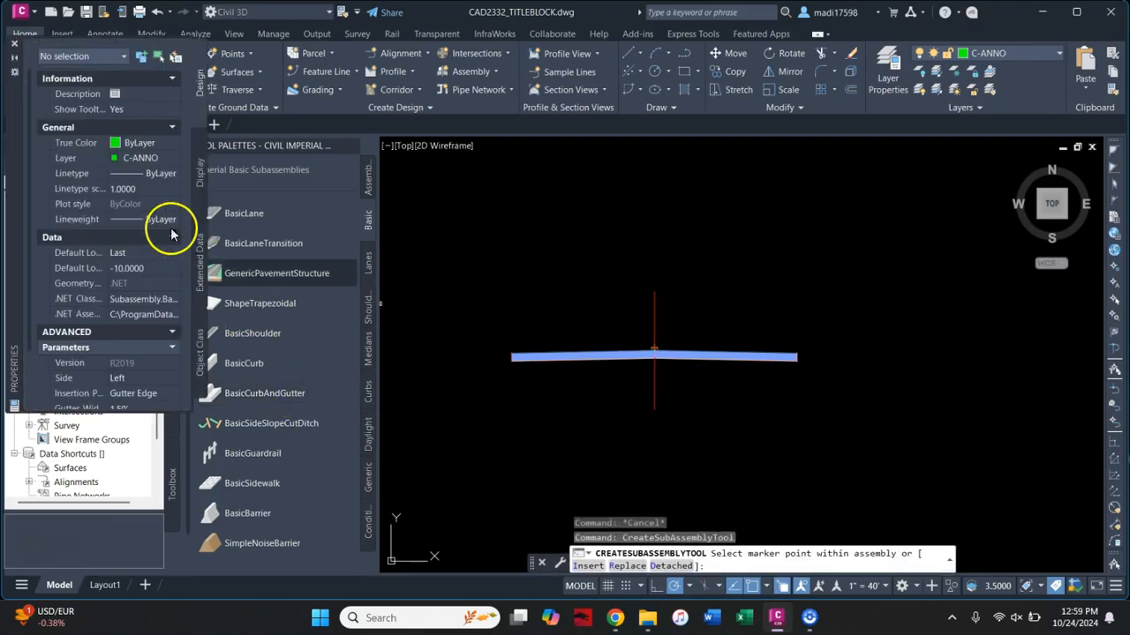
scroll(144, 245, down, 2)
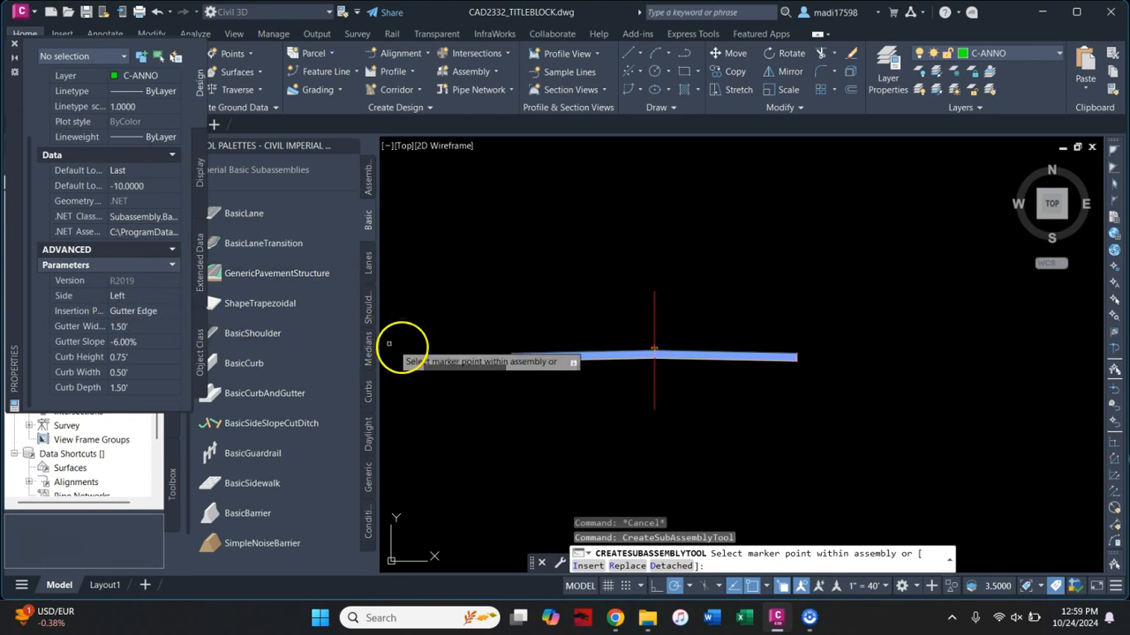
scroll(518, 341, up, 3)
scroll(519, 340, up, 2)
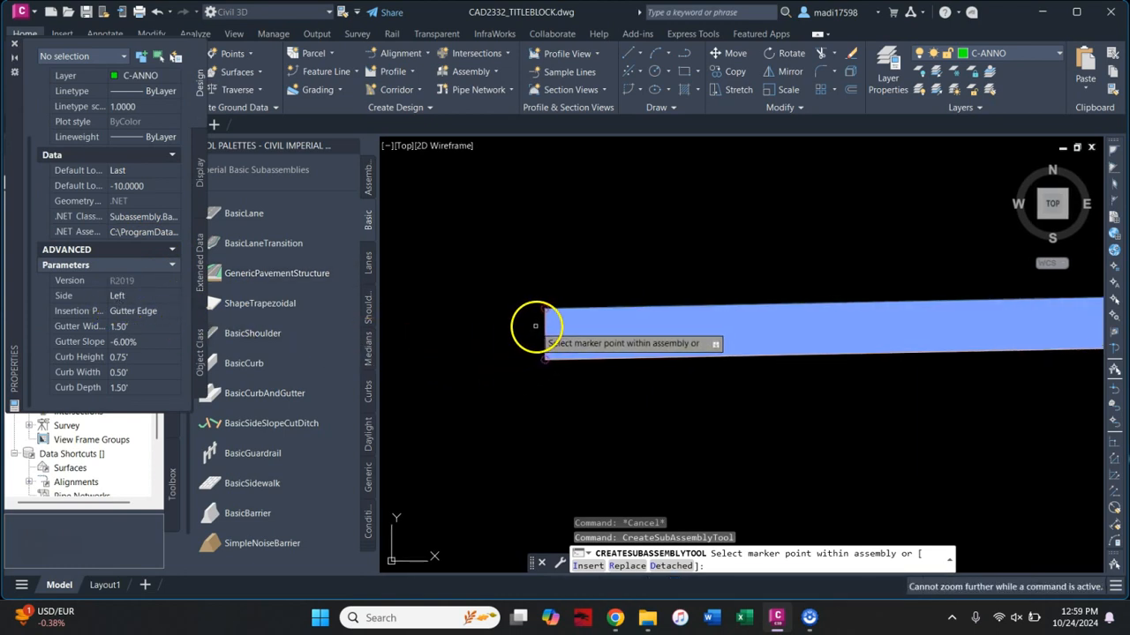
scroll(542, 309, down, 5)
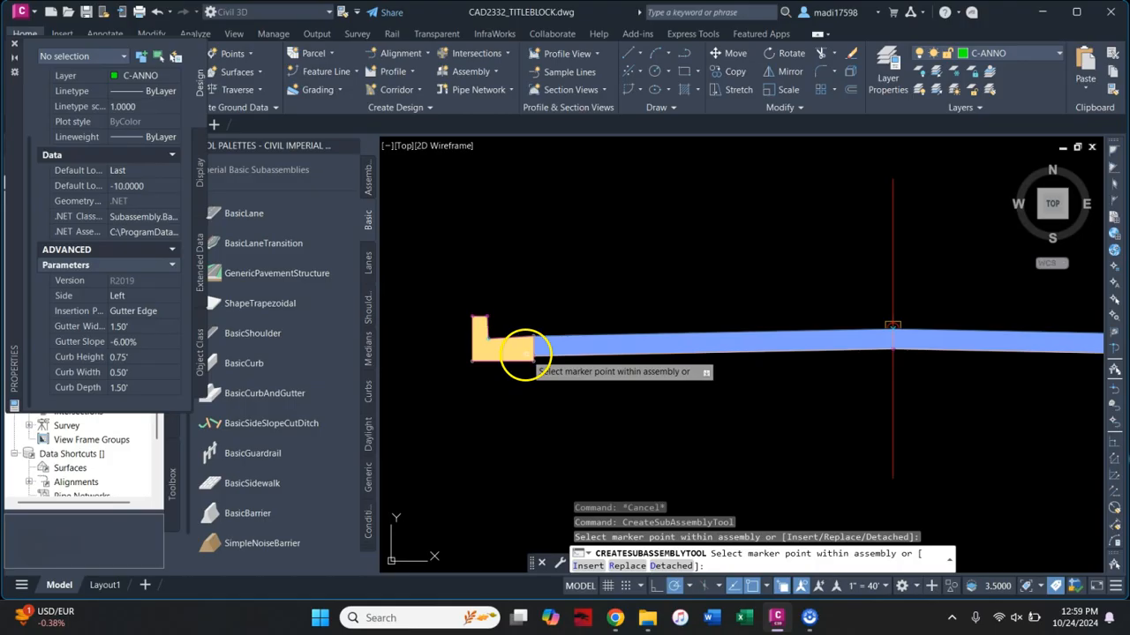
- Attach a right-side BasicCurbAndGutter to the outer top edge of the right lane, and close the tool palettes
click(132, 296)
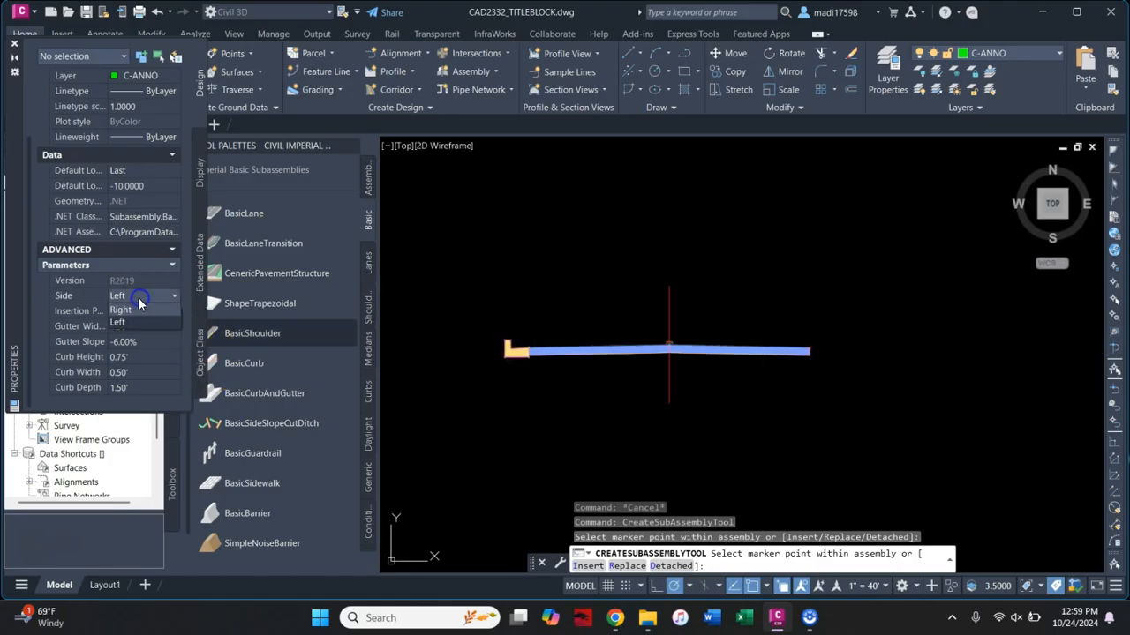
click(133, 309)
scroll(786, 348, up, 5)
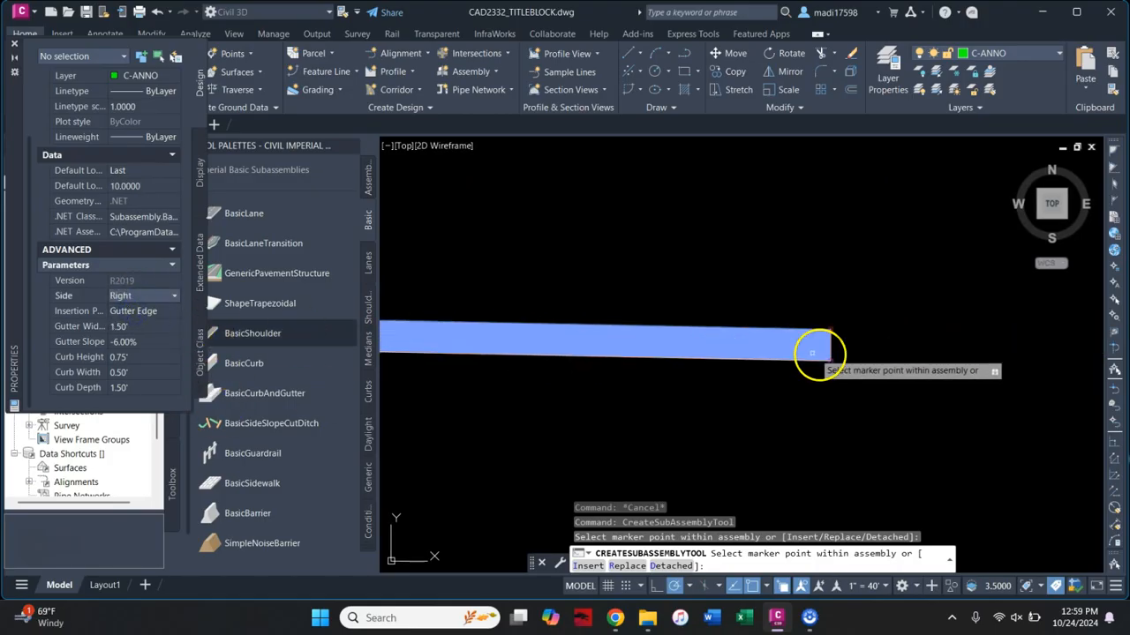
click(831, 326)
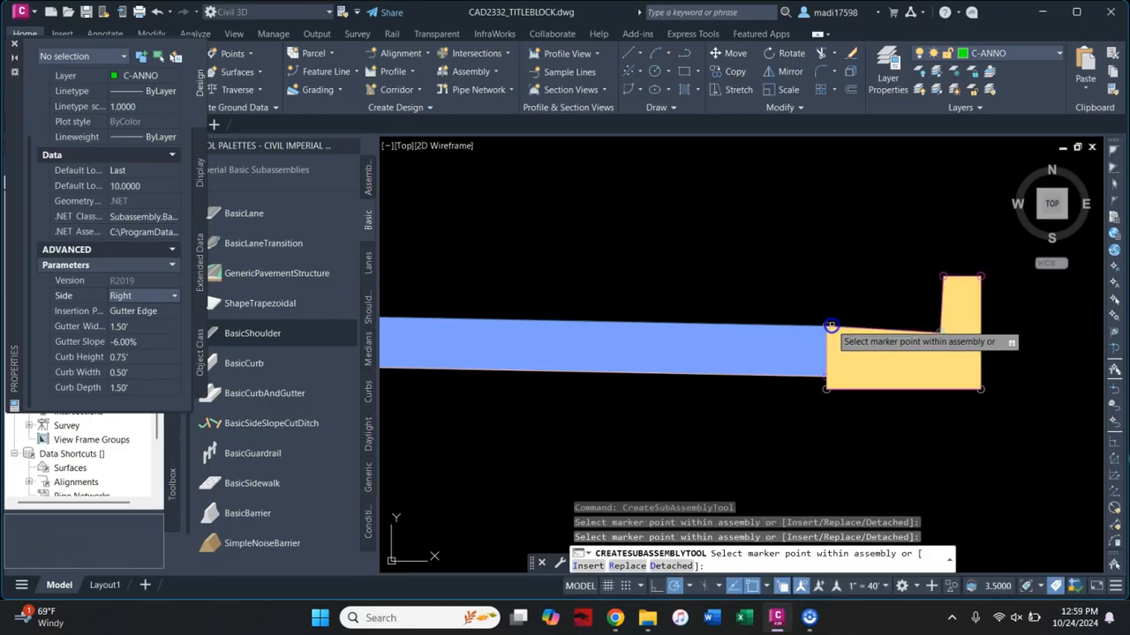
scroll(768, 348, down, 2)
scroll(751, 352, down, 2)
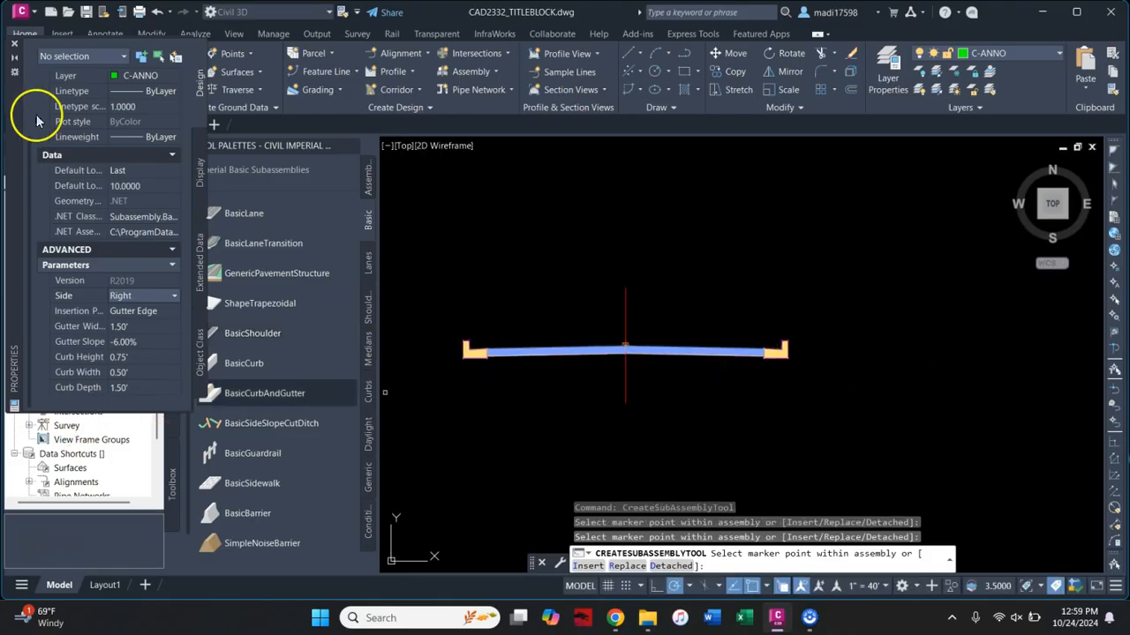
key(Escape)
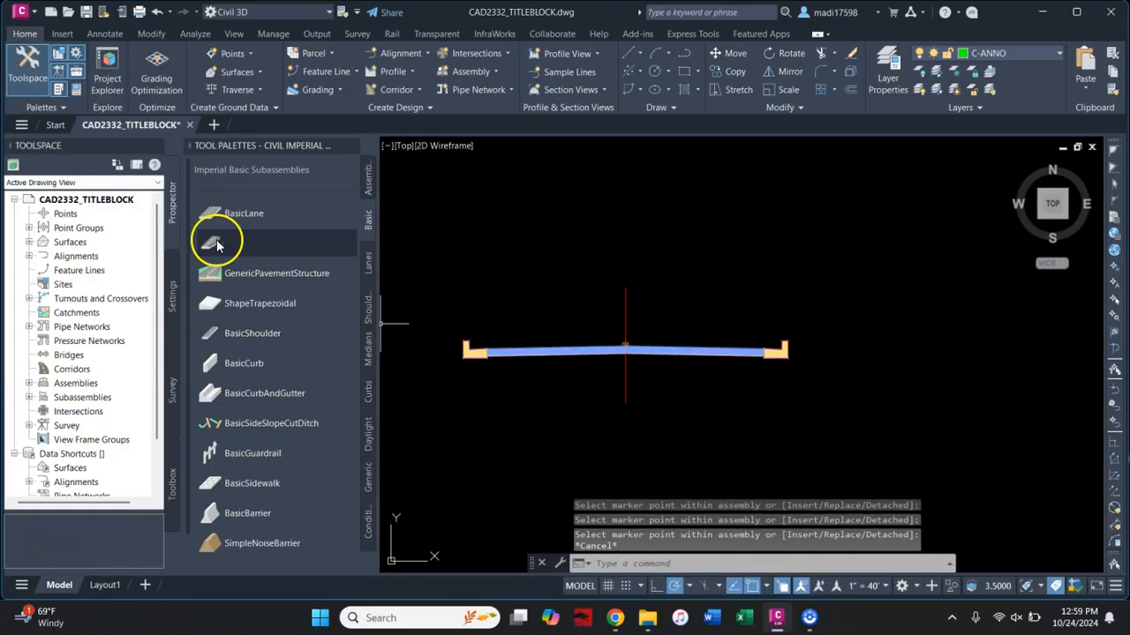
click(351, 145)
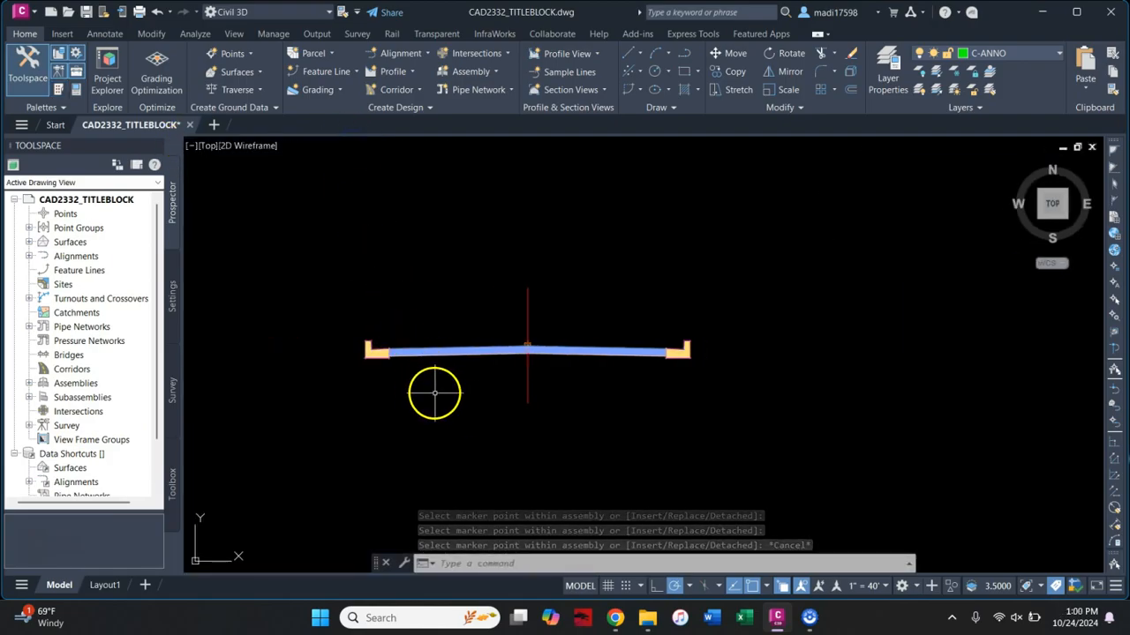
- Examine the road assembly inside its circle in relation to the surface, alignment and profile view
scroll(434, 391, down, 8)
scroll(439, 387, down, 3)
middle_drag(436, 433, 636, 311)
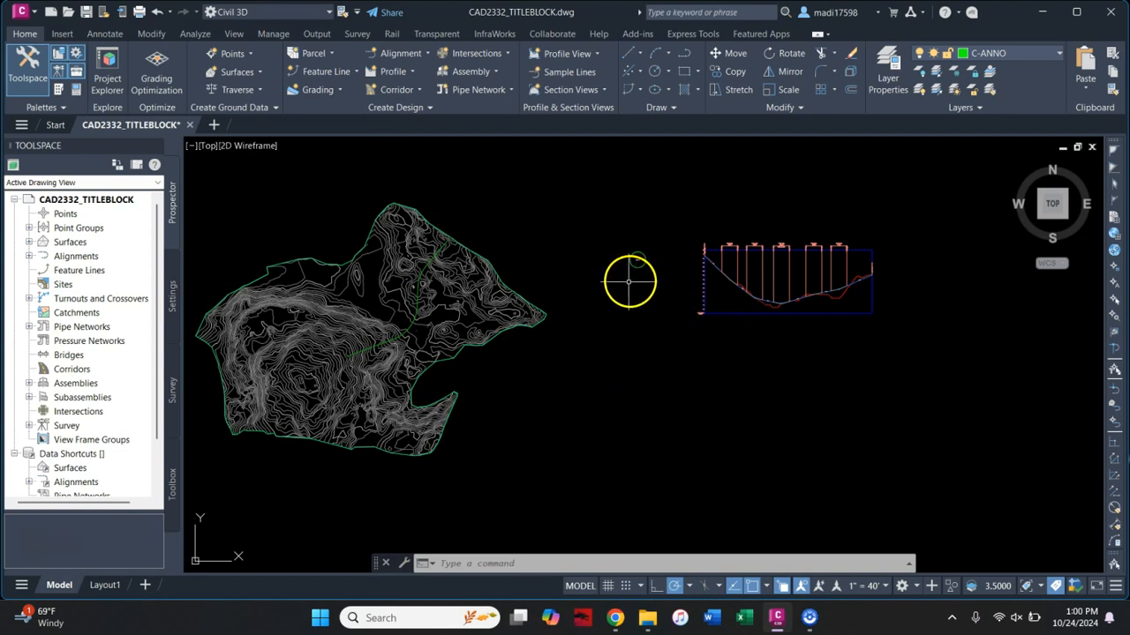
scroll(635, 260, up, 10)
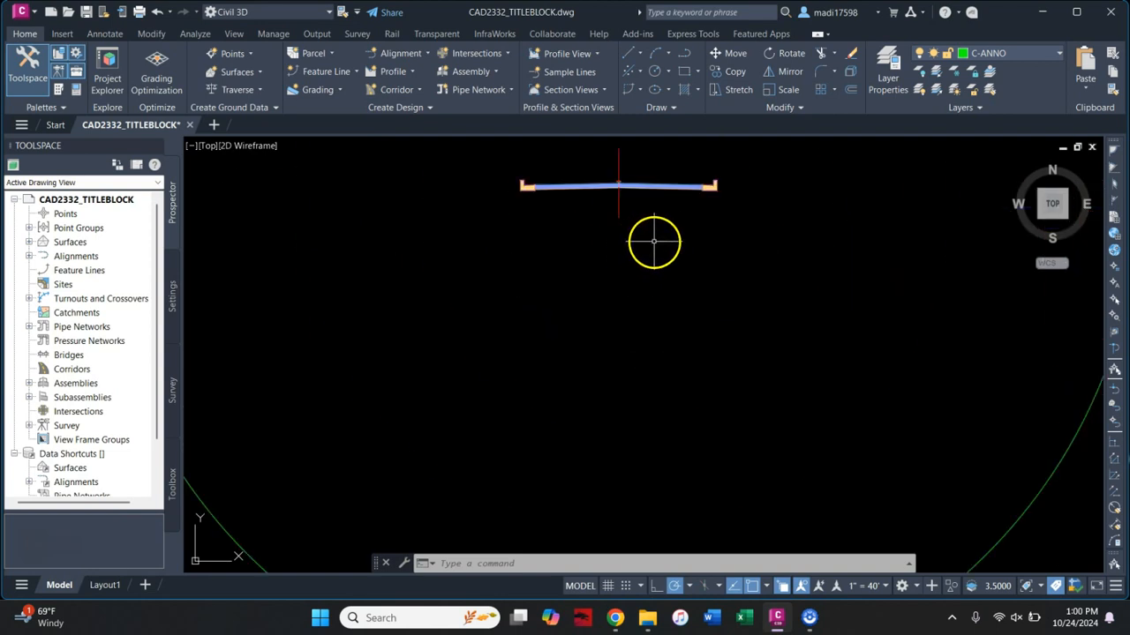
middle_drag(653, 241, 650, 306)
scroll(653, 300, down, 10)
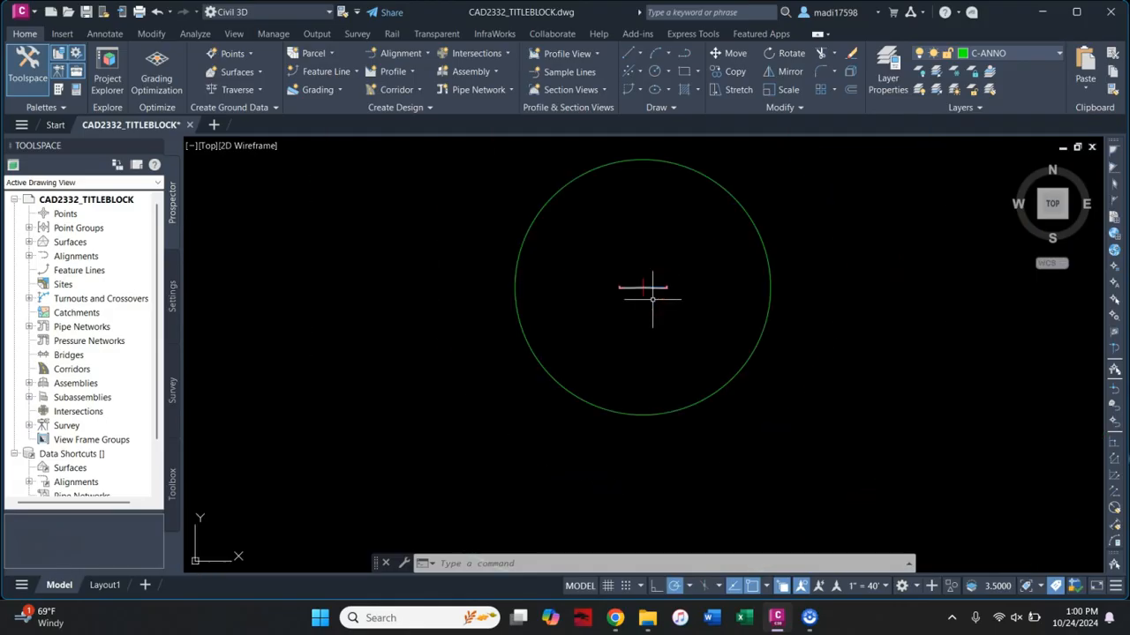
- Start a new corridor and name it NEW ROAD
mouse_move(650, 298)
middle_down()
mouse_move(626, 370)
mouse_move(685, 280)
middle_up()
scroll(625, 370, down, 2)
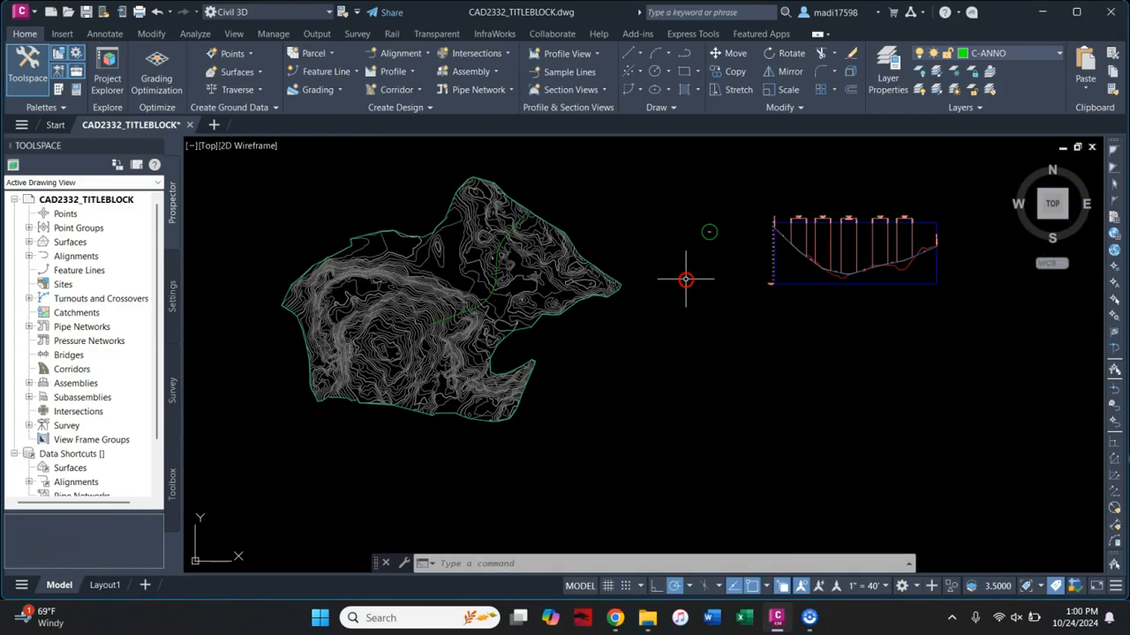
click(418, 92)
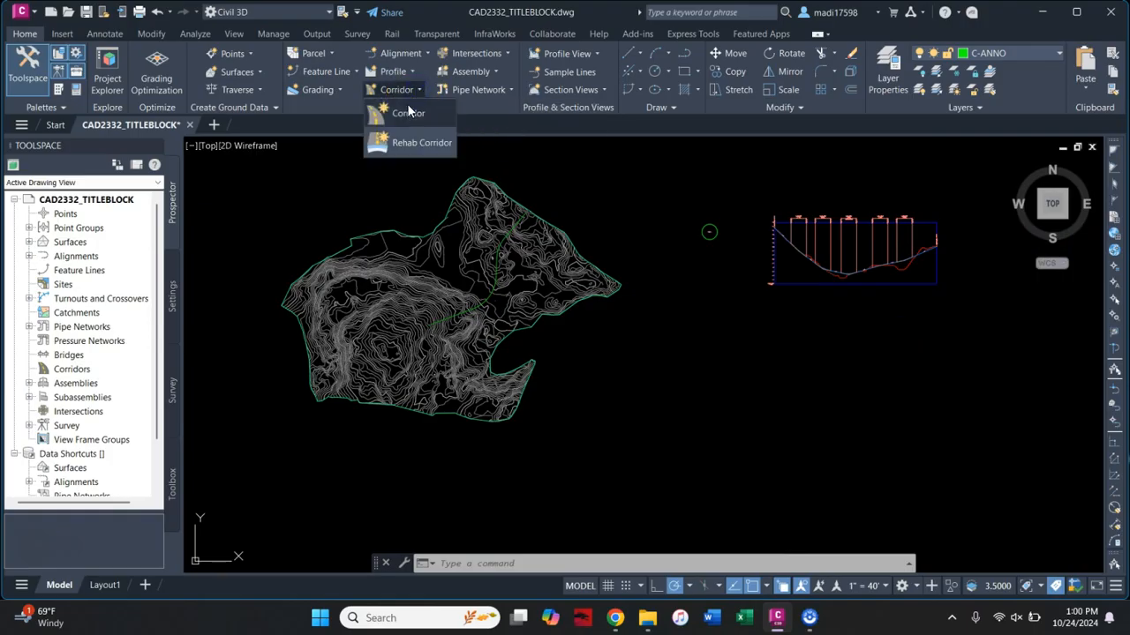
click(404, 113)
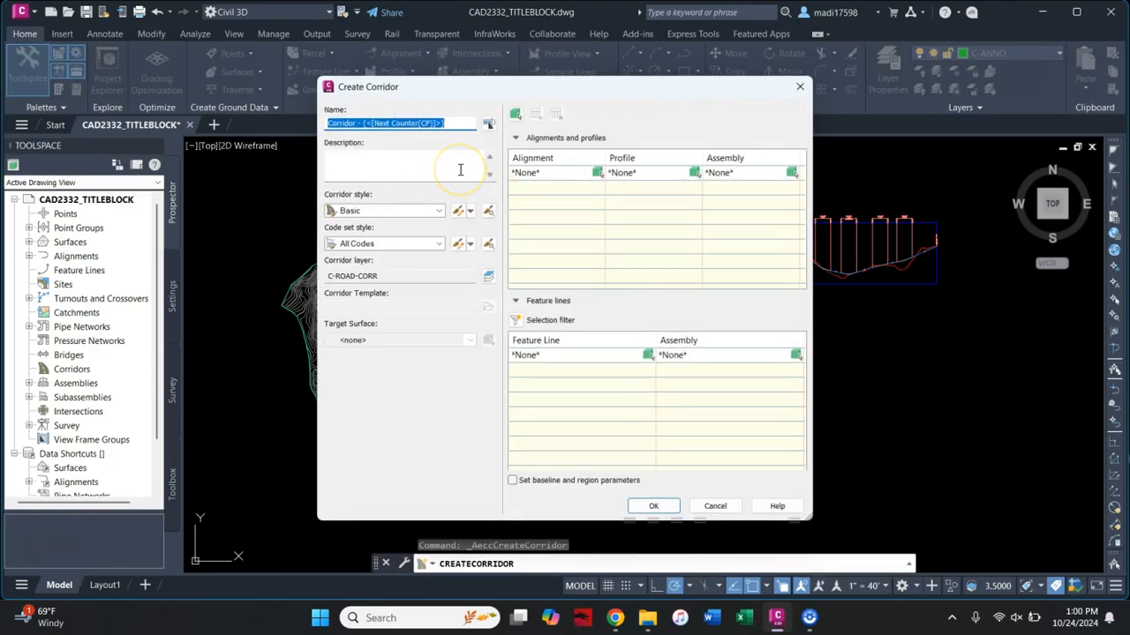
text(NEW ROAD)
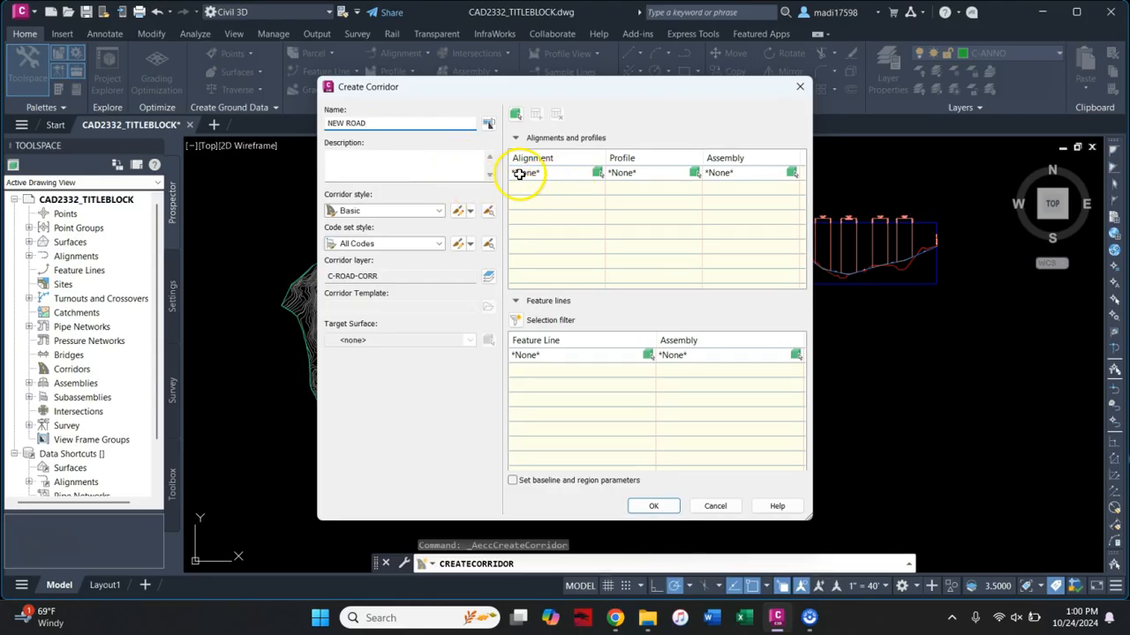
- Assign the ROAD alignment, picked in the drawing, and the NEW ROAD profile to the corridor
click(598, 173)
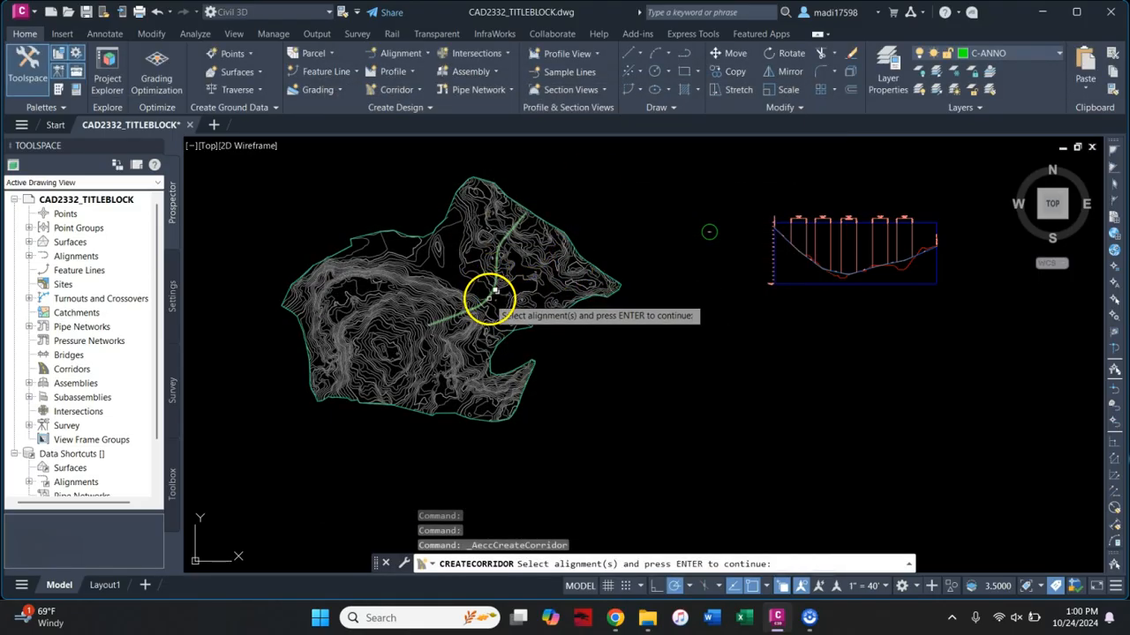
click(488, 298)
click(541, 347)
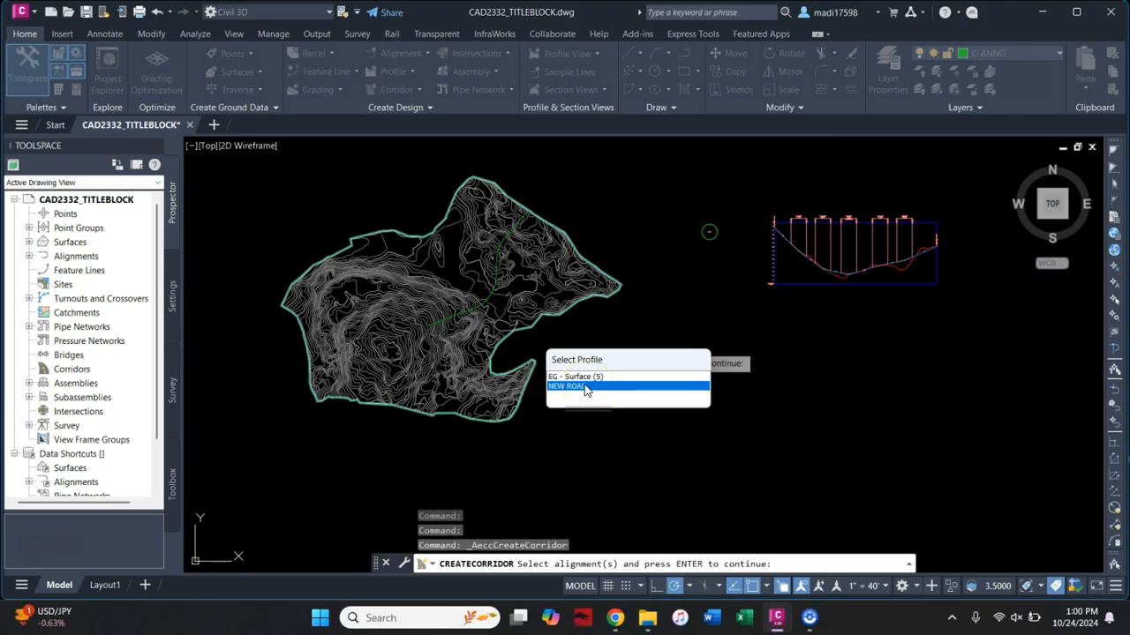
click(585, 387)
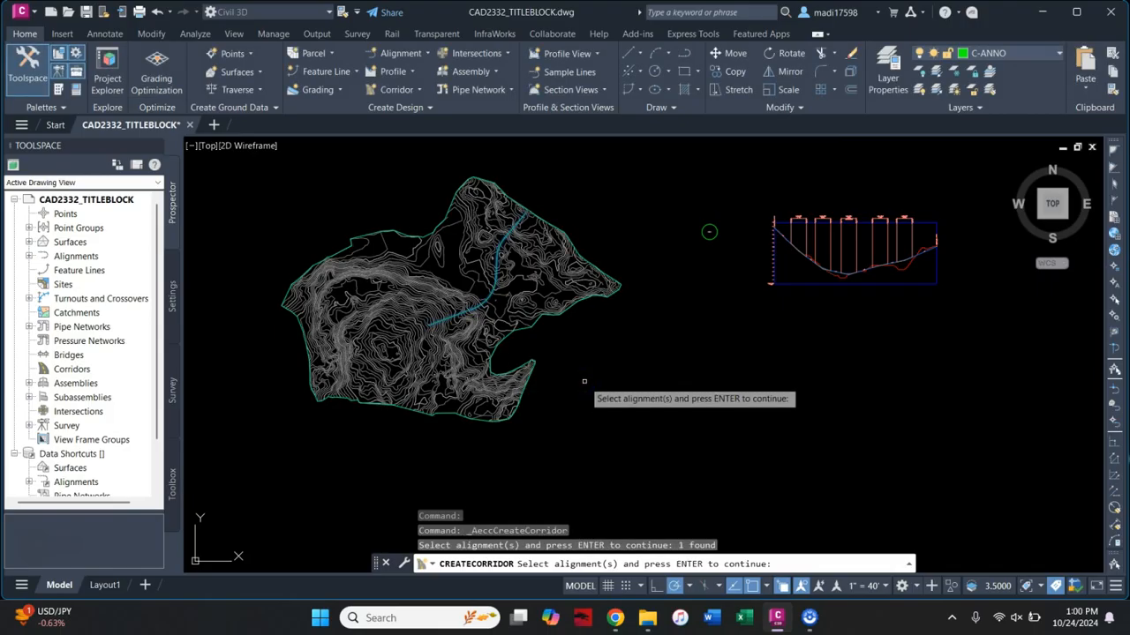
key(Return)
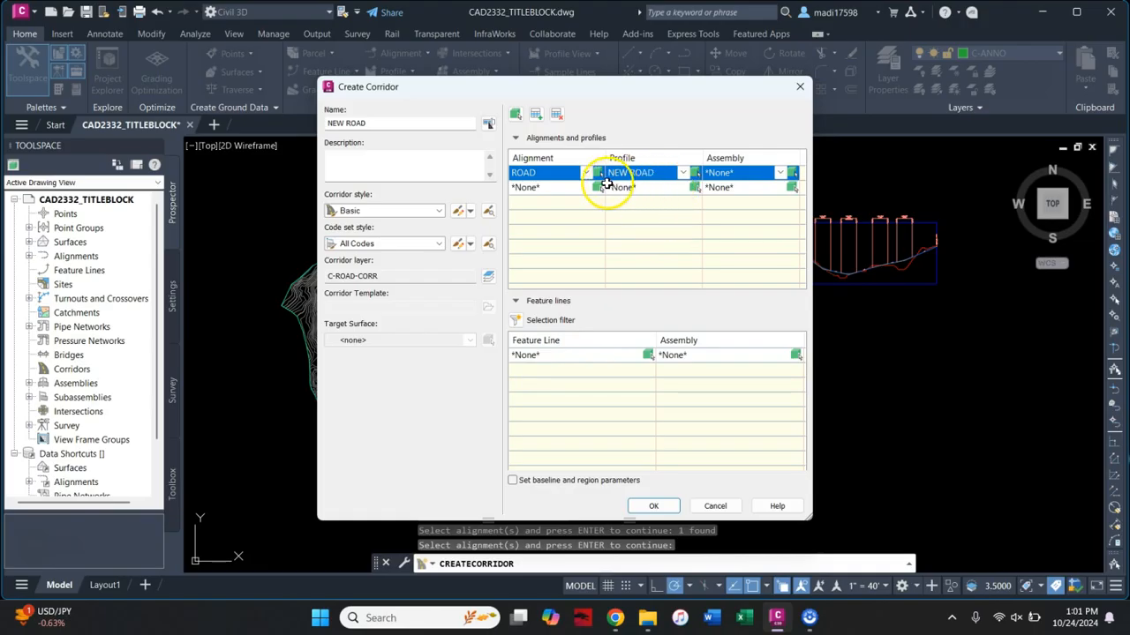
- Assign the NEW ROAD assembly to the corridor's baseline and proceed to the baseline and region parameters
click(708, 175)
click(780, 173)
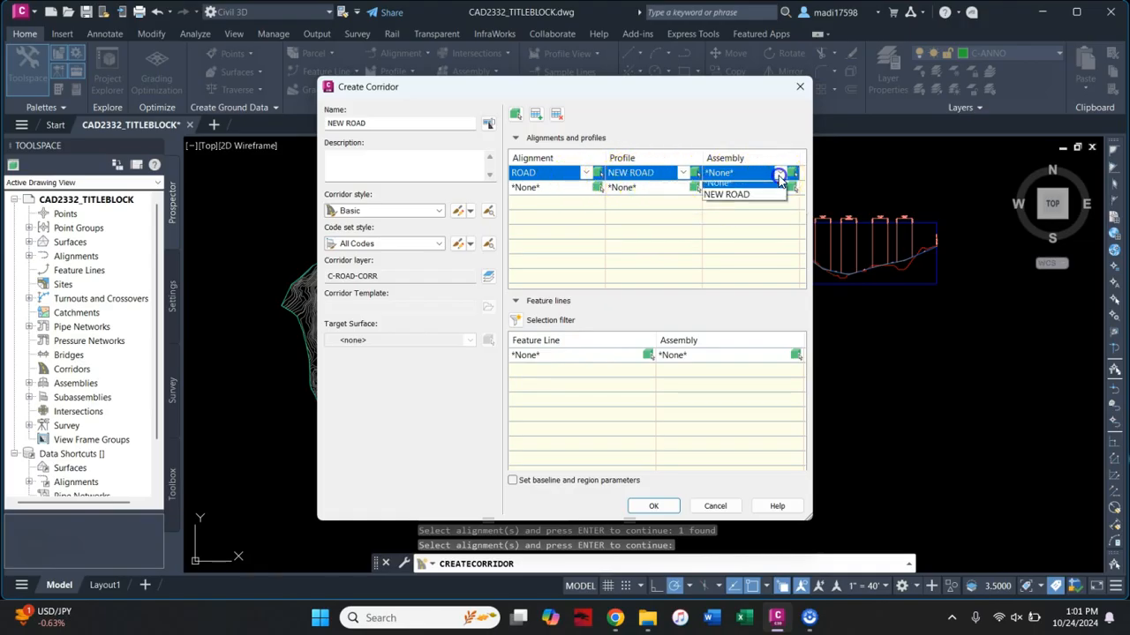
click(751, 201)
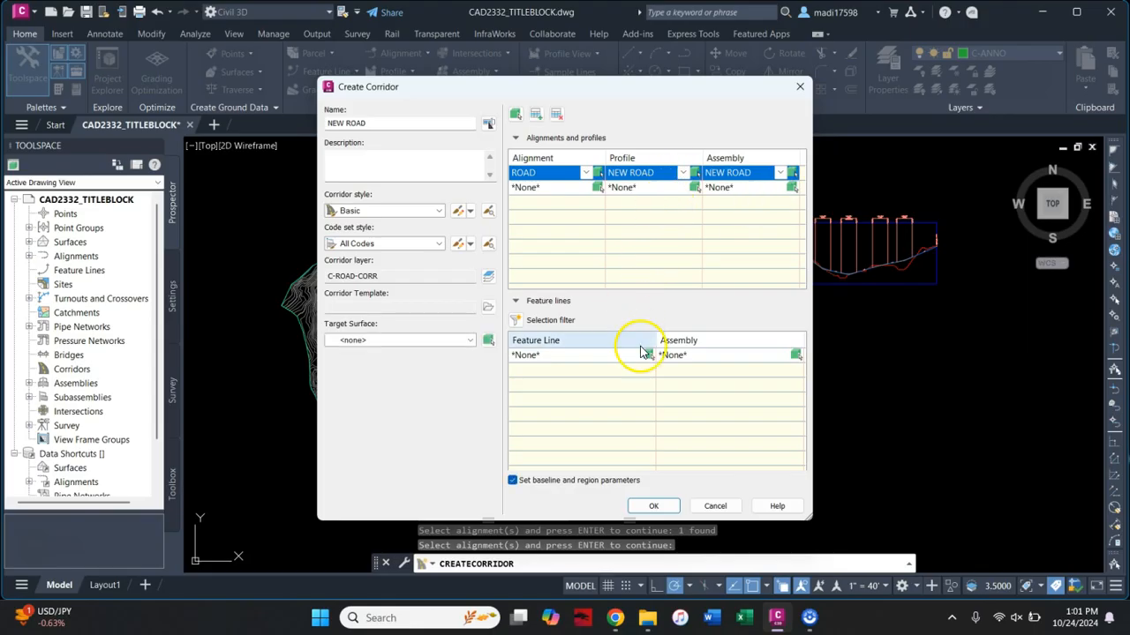
click(653, 508)
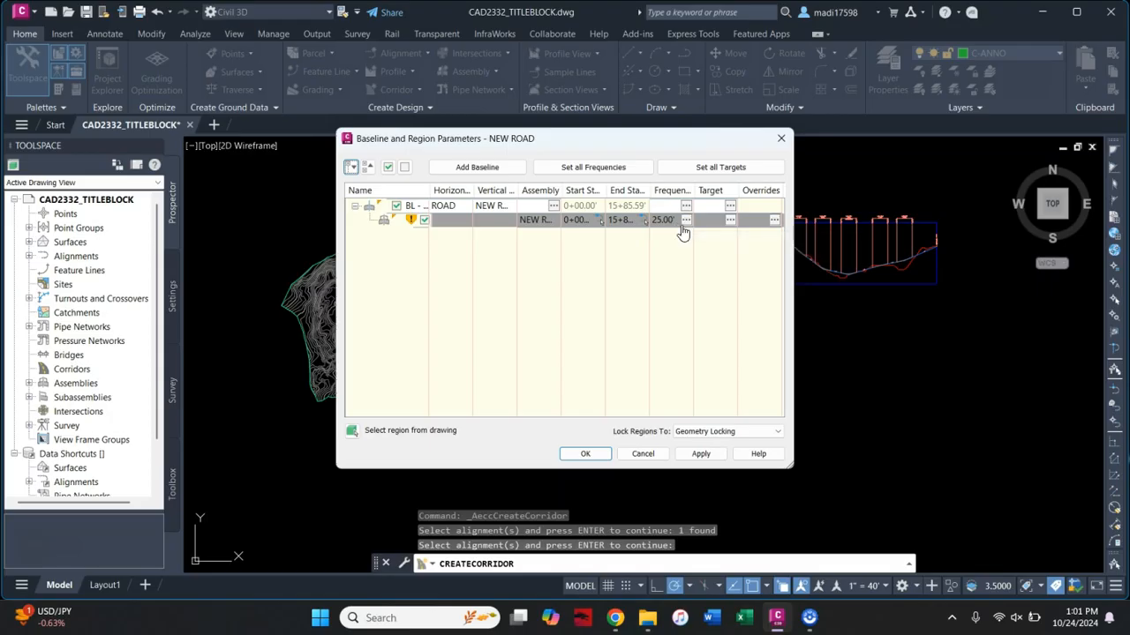
- Try to set the targets for the corridor's region and for the whole corridor
click(731, 223)
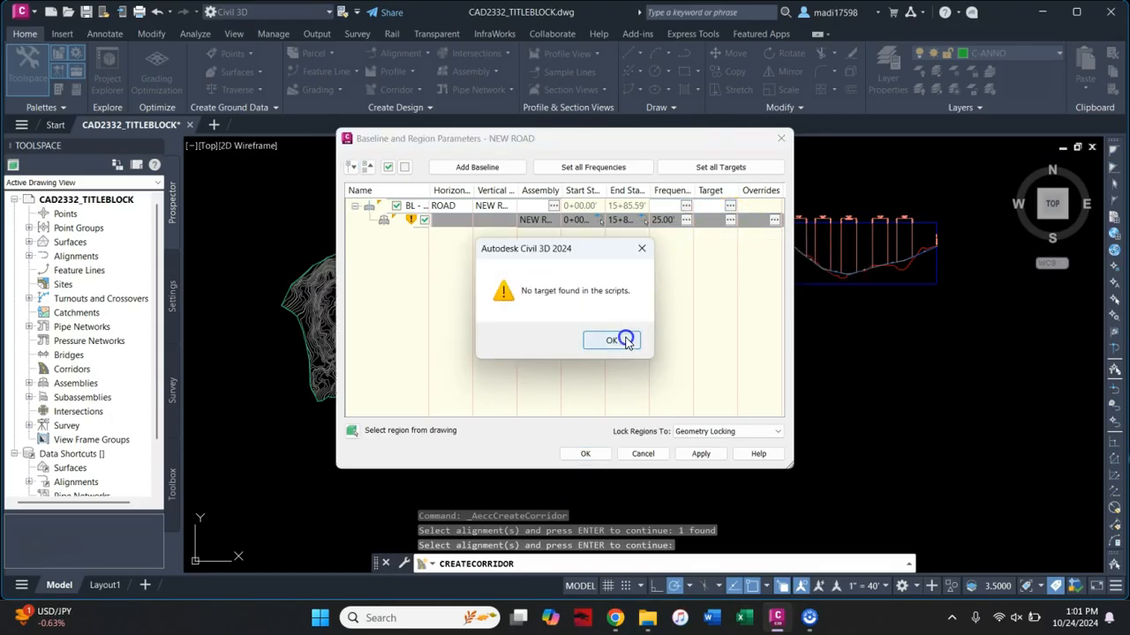
click(625, 340)
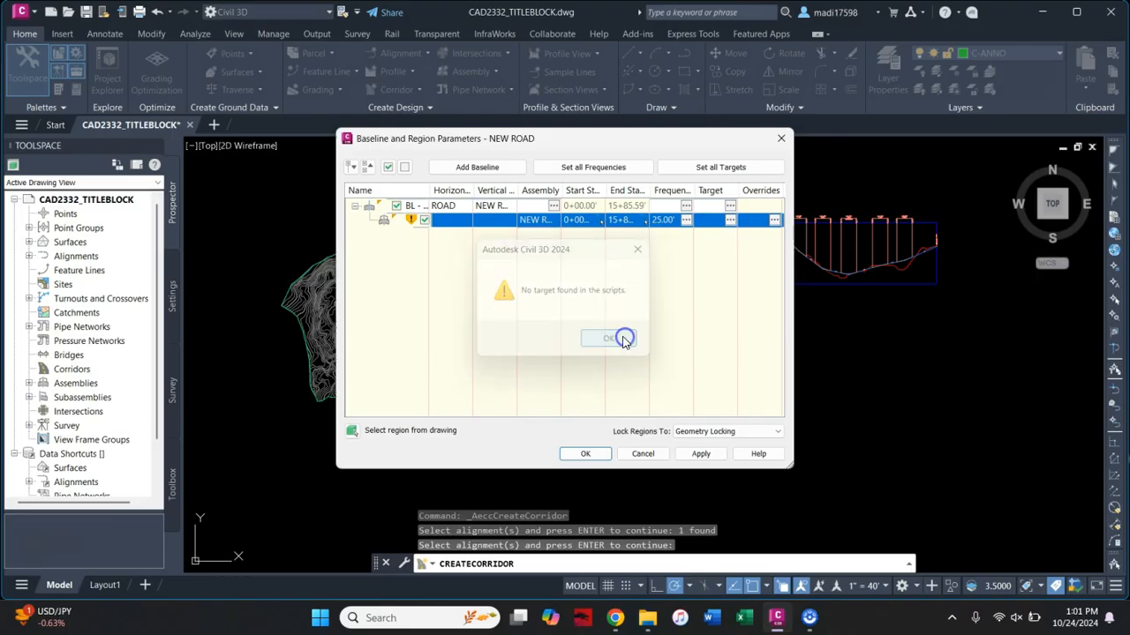
click(721, 169)
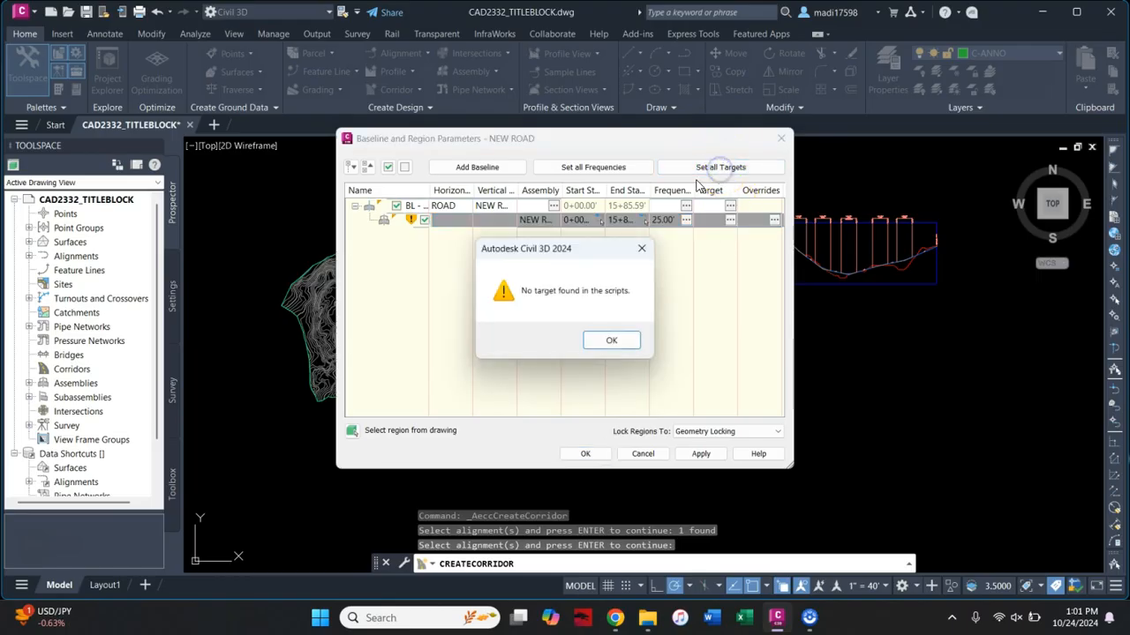
click(609, 340)
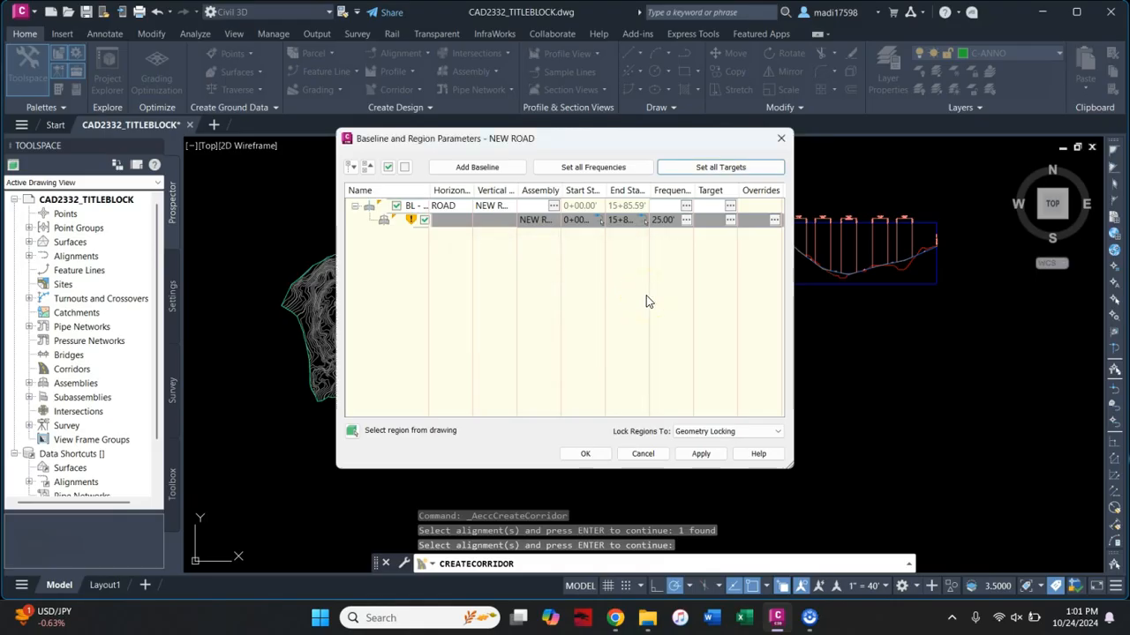
- Apply the baseline and region parameters with the corridor marked as out-of-date, and accept them with a corridor rebuild
click(712, 455)
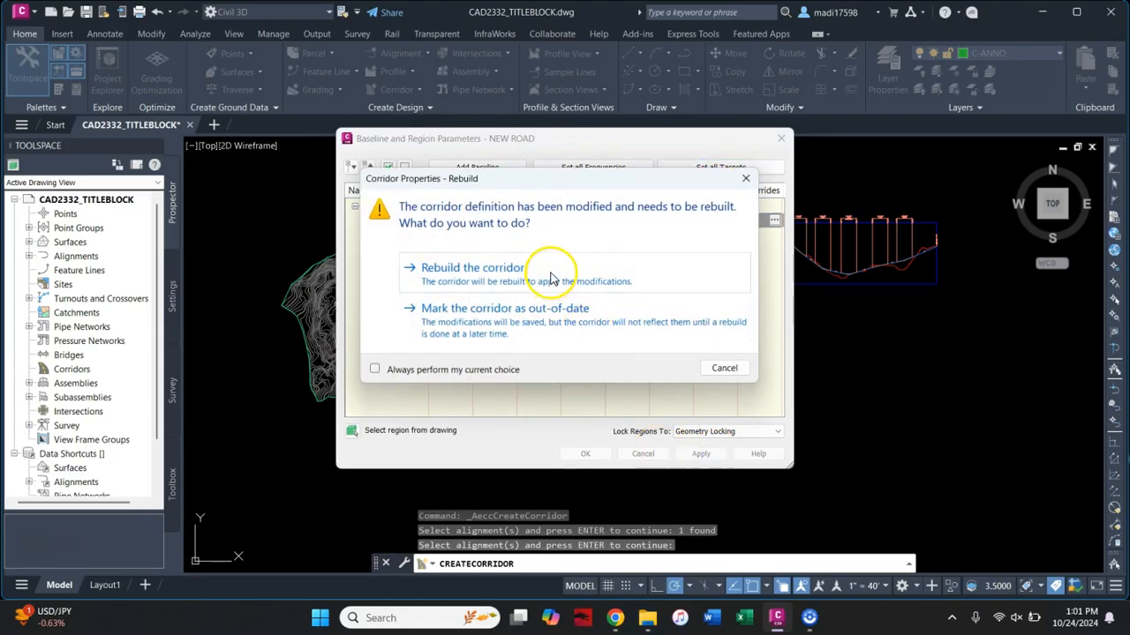
click(541, 325)
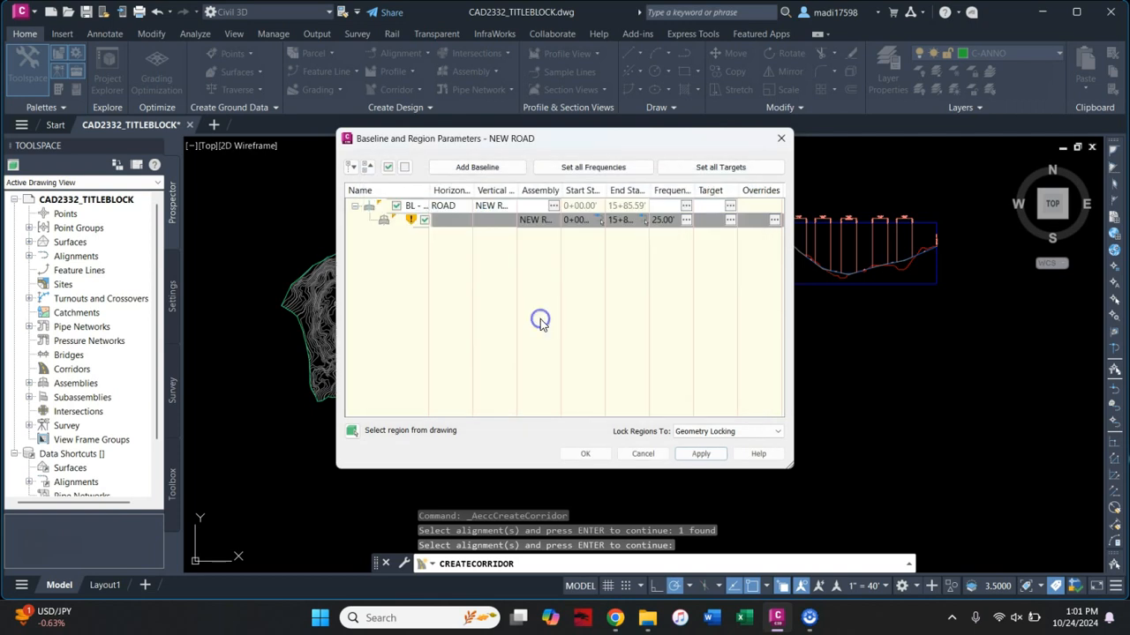
click(583, 454)
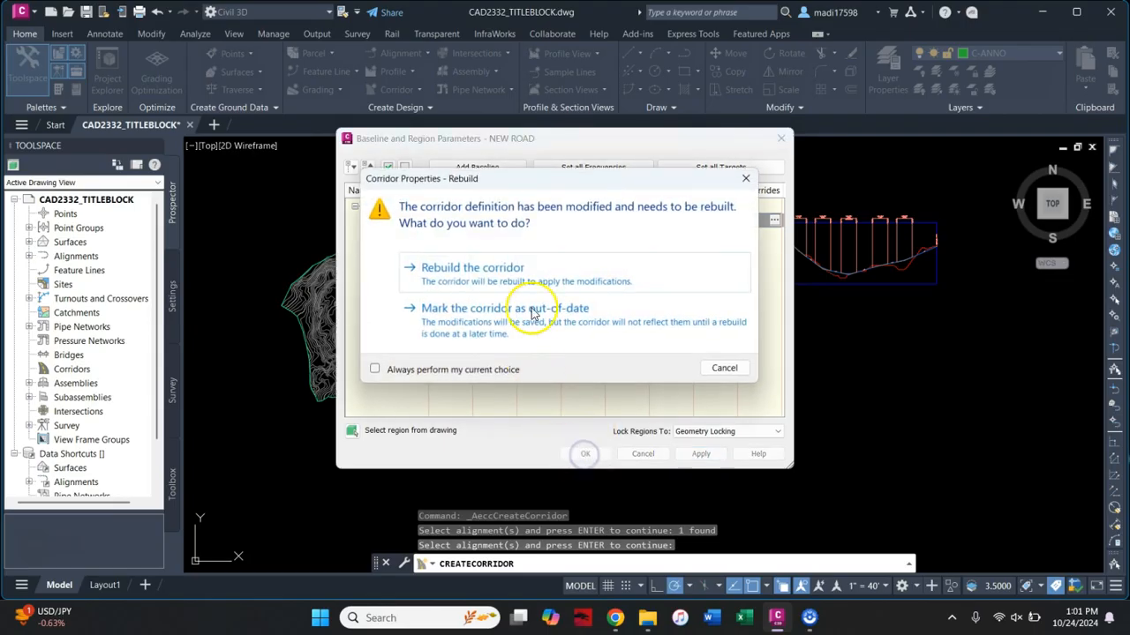
click(522, 272)
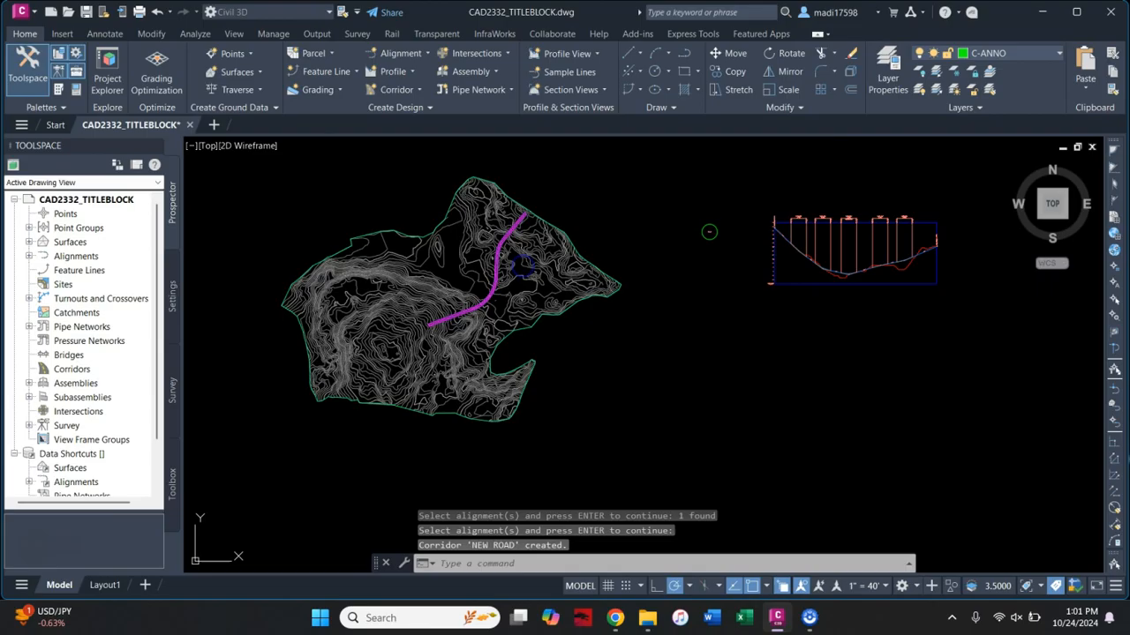
- Open the new road corridor in the Object Viewer and maximize the viewer
scroll(452, 314, up, 10)
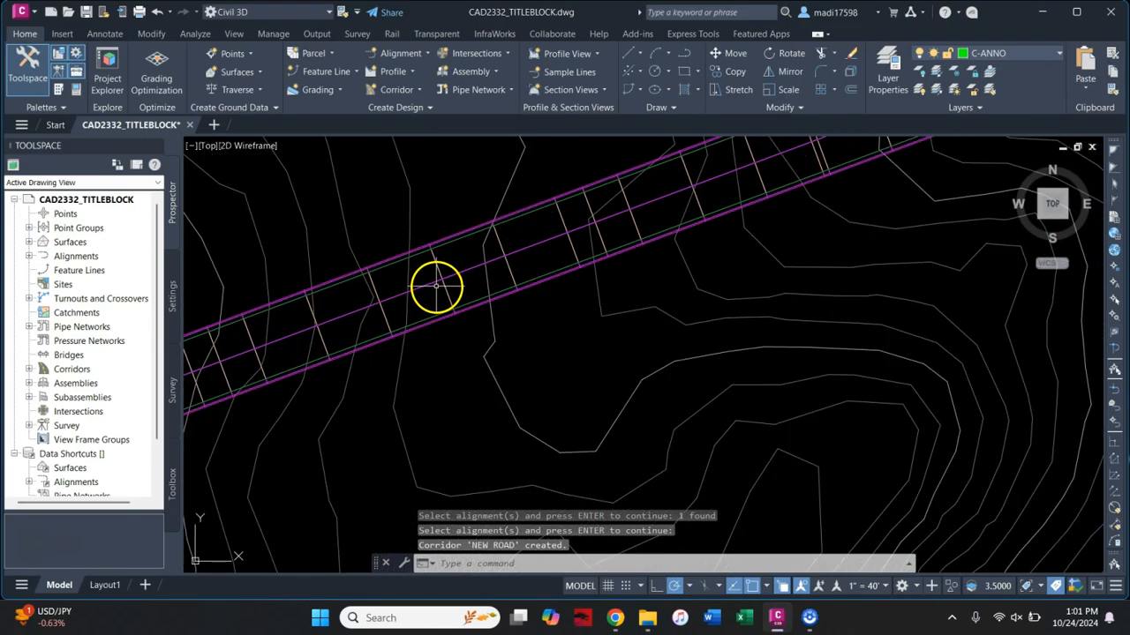
scroll(487, 287, down, 8)
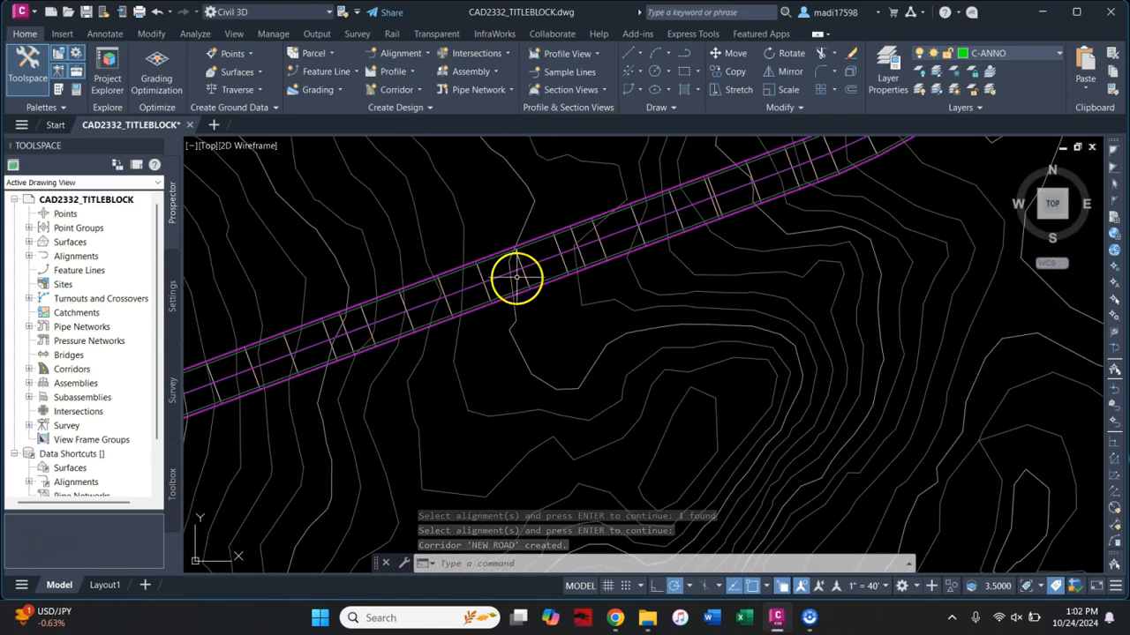
scroll(454, 365, down, 3)
click(634, 270)
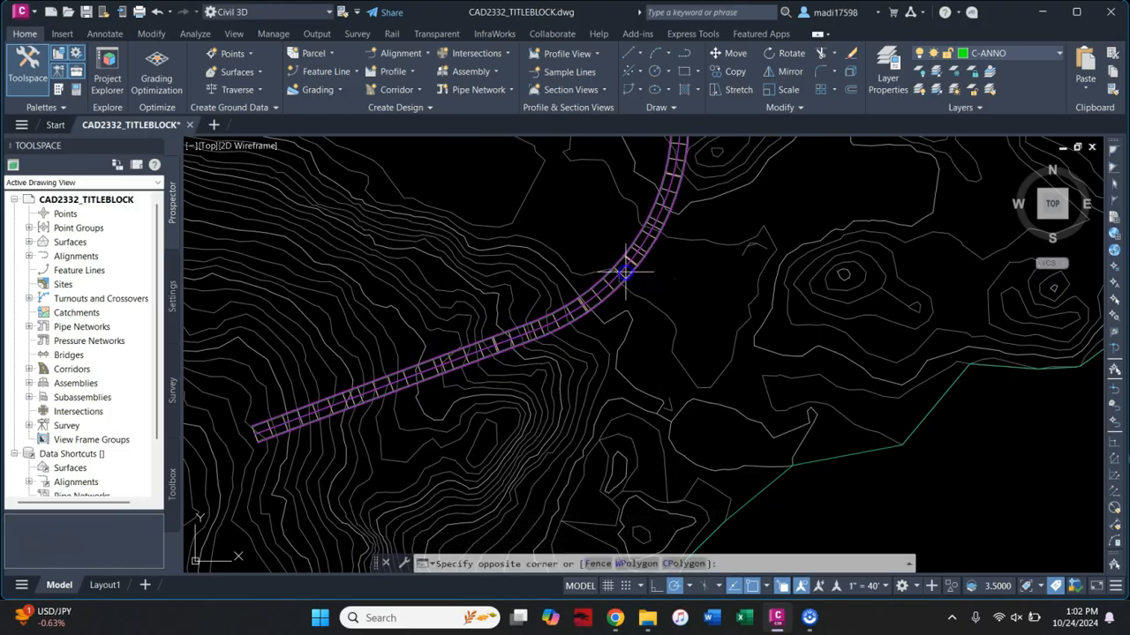
click(635, 265)
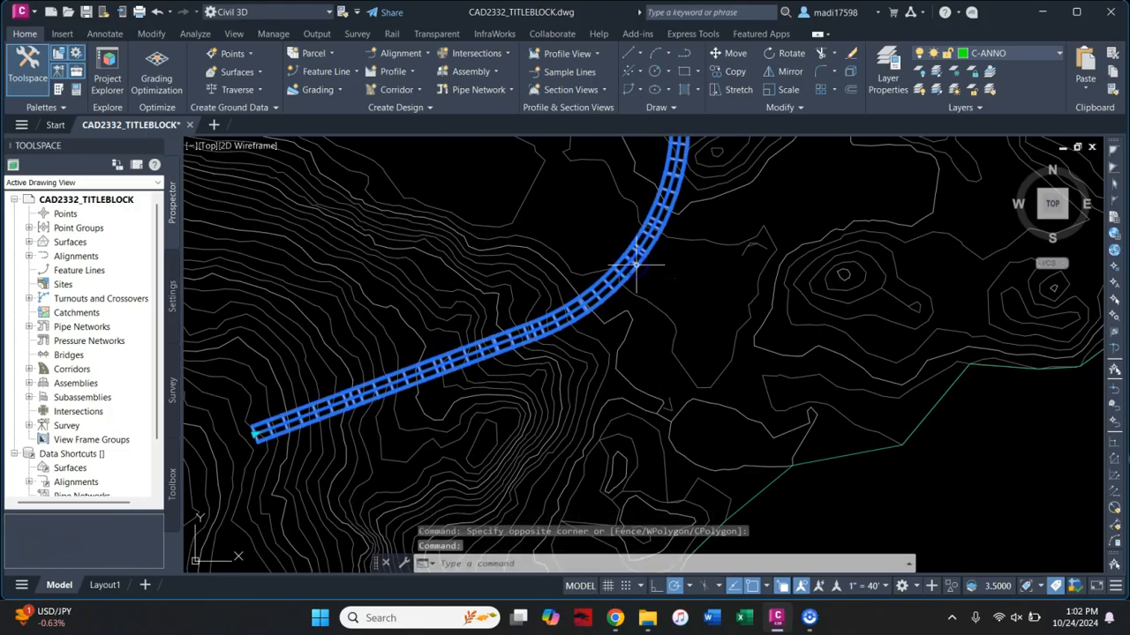
right_click(635, 265)
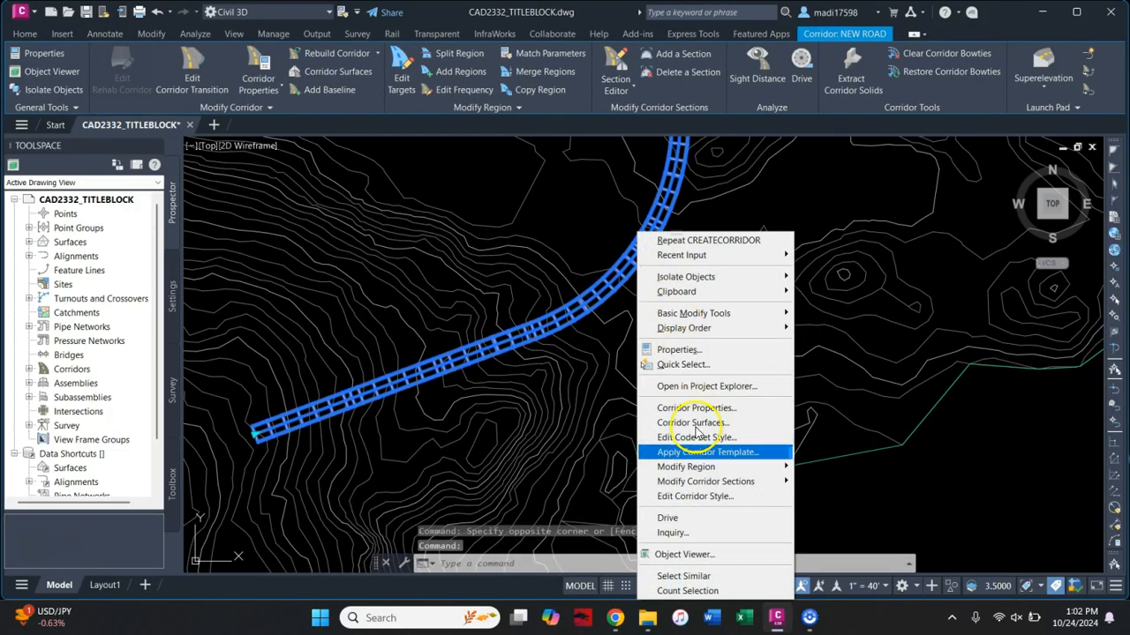
click(685, 555)
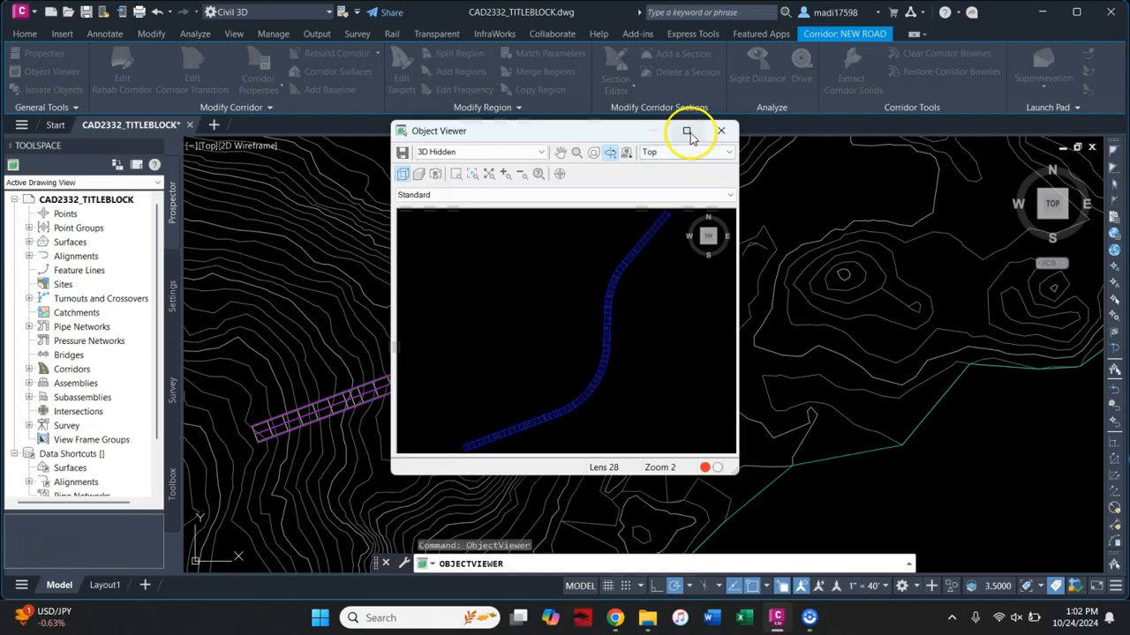
click(686, 131)
- Examine the corridor's lanes, curbs and vertical shape in 3D from the front and oblique angles, and close the viewer
drag(620, 479, 673, 253)
scroll(657, 344, up, 8)
drag(829, 293, 358, 345)
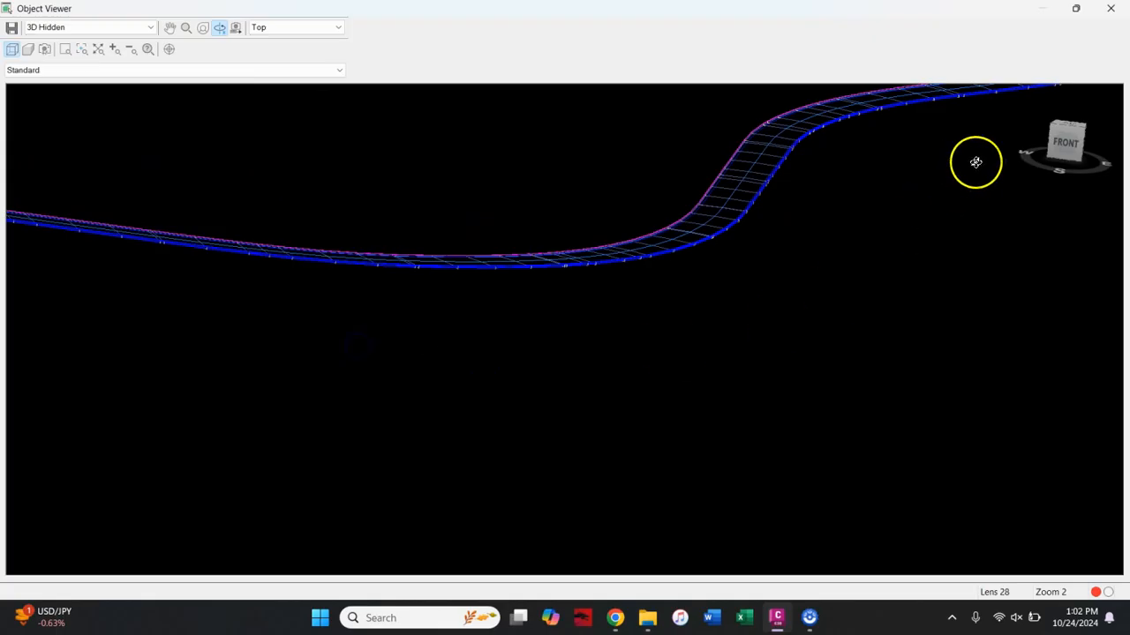
click(1065, 141)
scroll(649, 346, up, 2)
scroll(779, 343, up, 2)
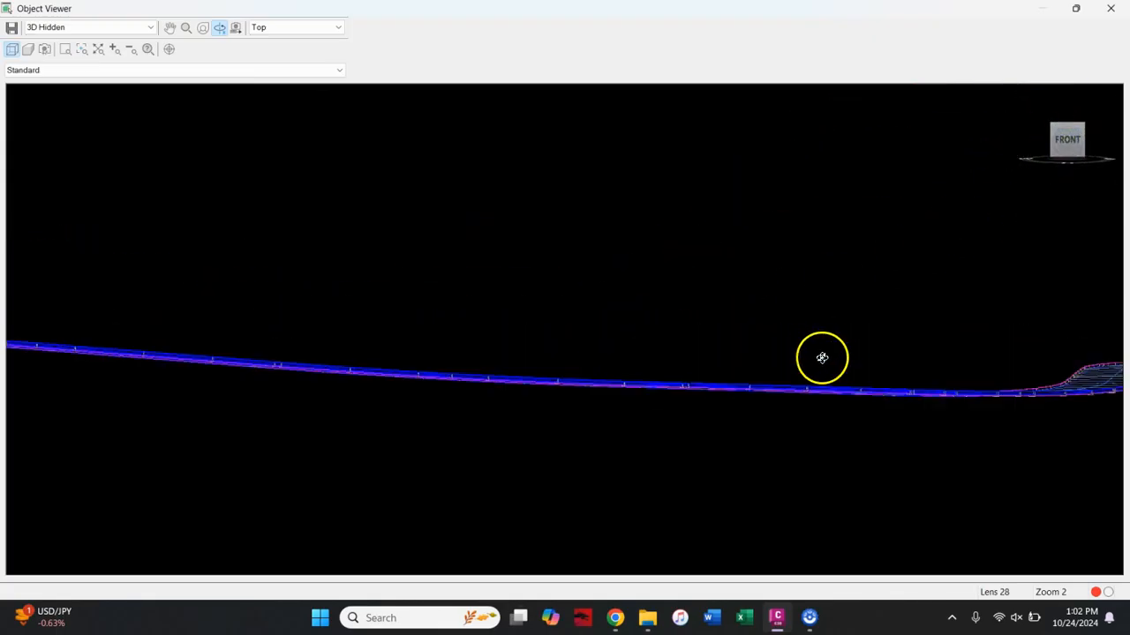
drag(865, 315, 428, 285)
drag(580, 338, 636, 359)
scroll(593, 320, up, 3)
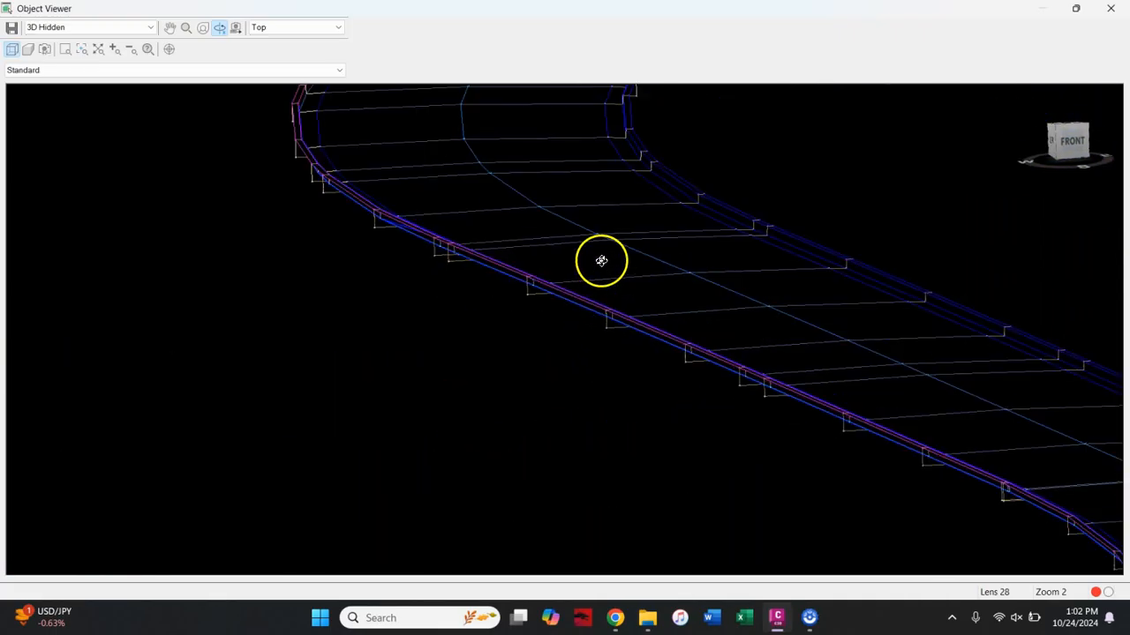
drag(613, 266, 583, 266)
click(1123, 9)
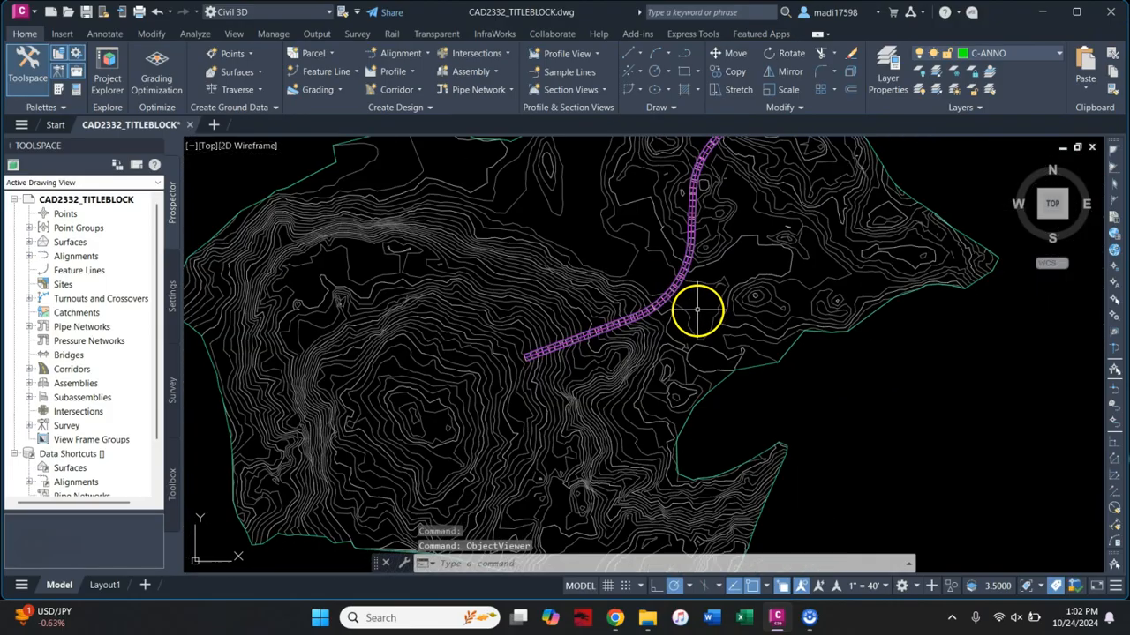
- Create a corridor surface in the properties of the NEW ROAD corridor
scroll(697, 309, down, 2)
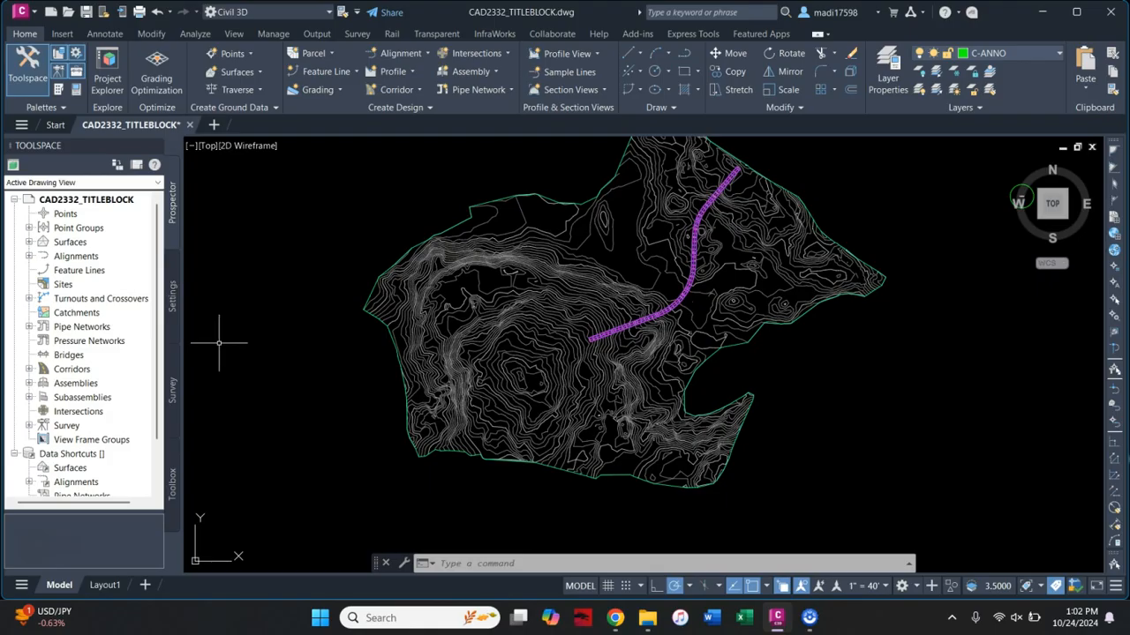
click(29, 370)
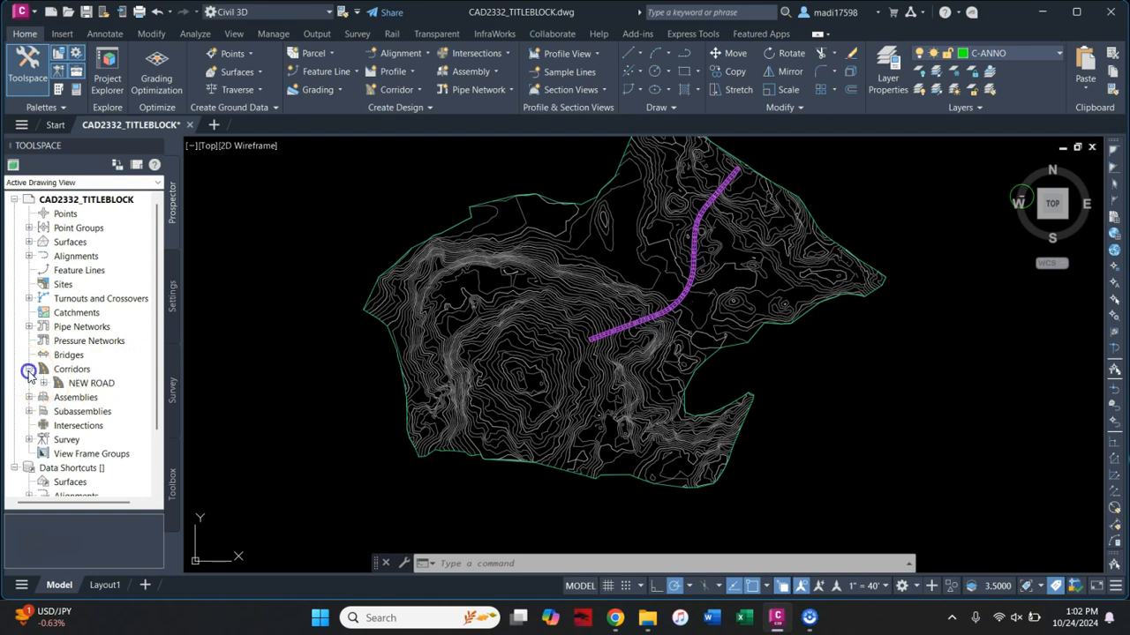
click(88, 386)
right_click(89, 386)
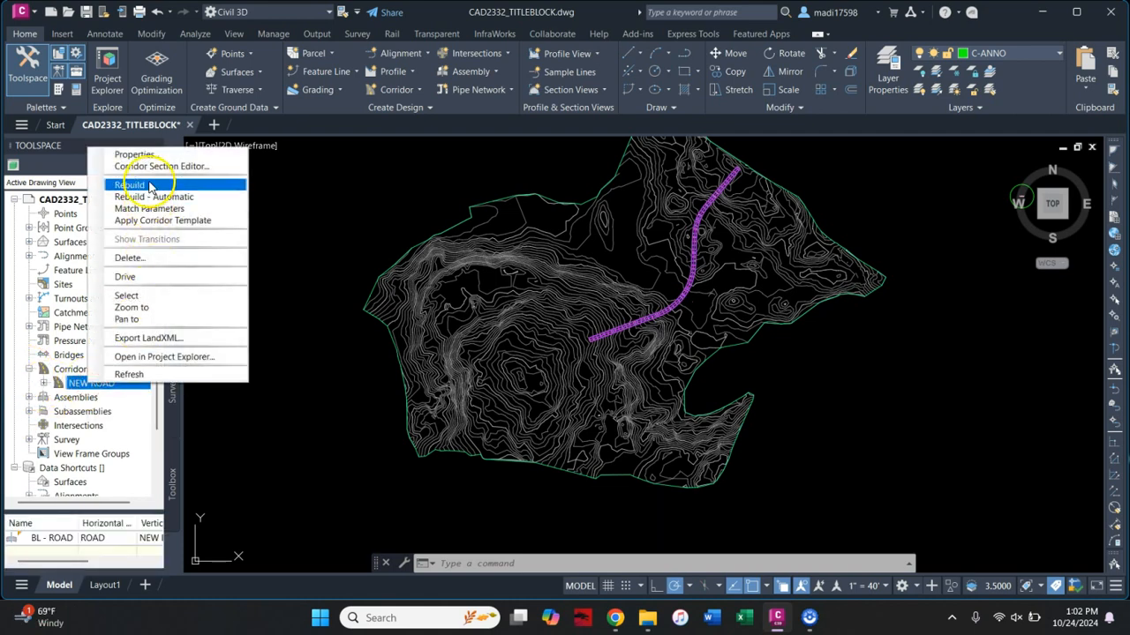
click(135, 155)
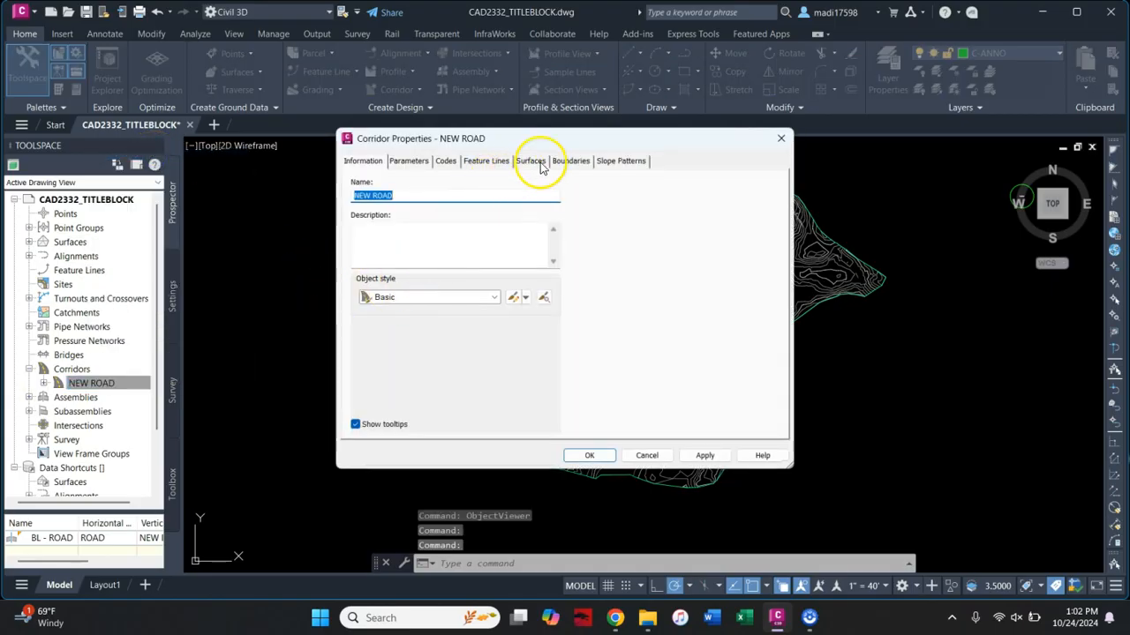
click(532, 164)
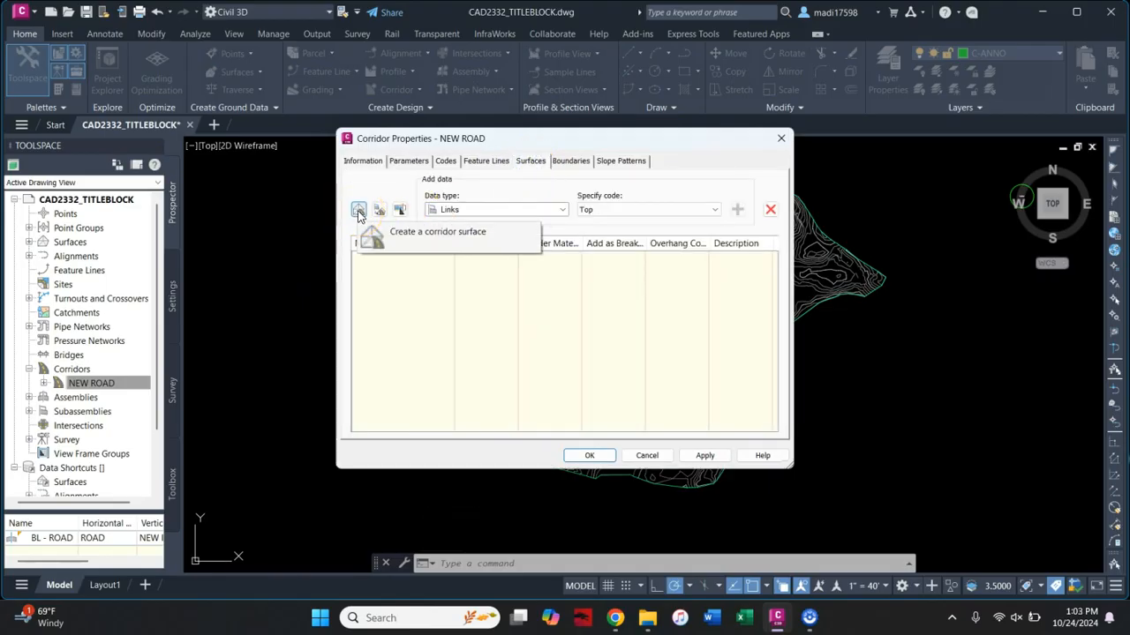
click(359, 212)
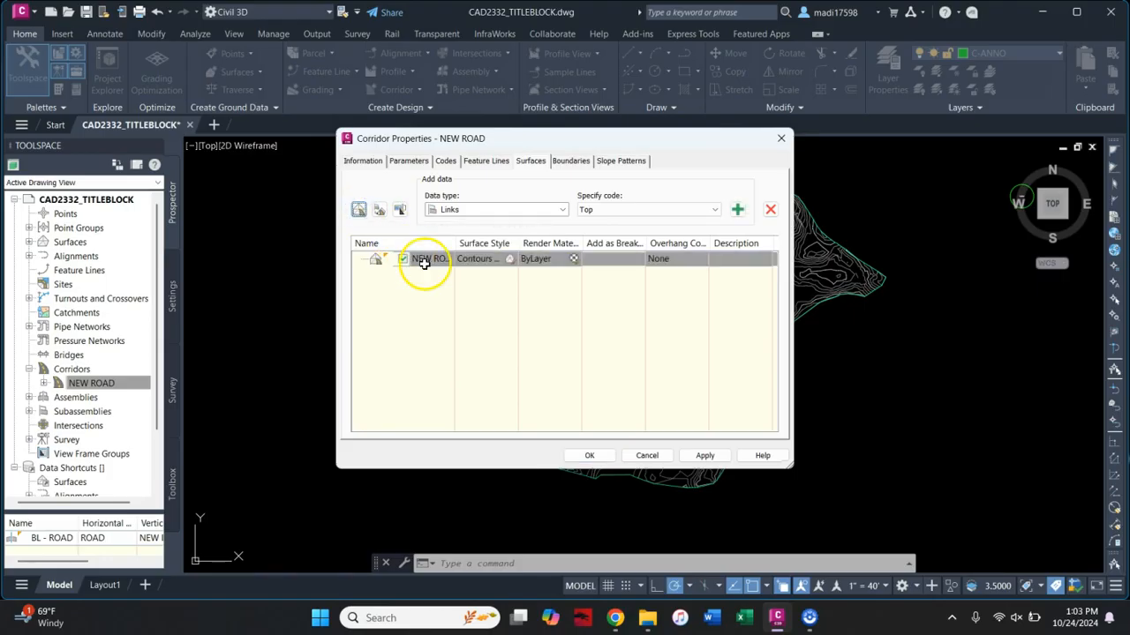
- Add the Top and Pave link codes to the corridor surface's data
click(529, 212)
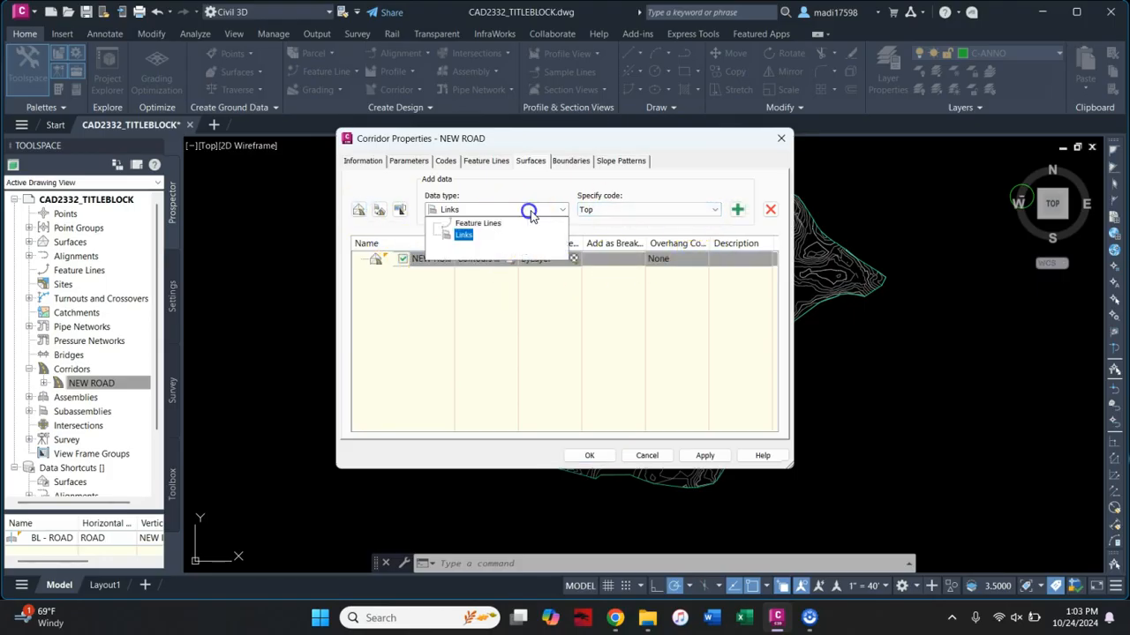
click(532, 215)
click(715, 209)
click(711, 221)
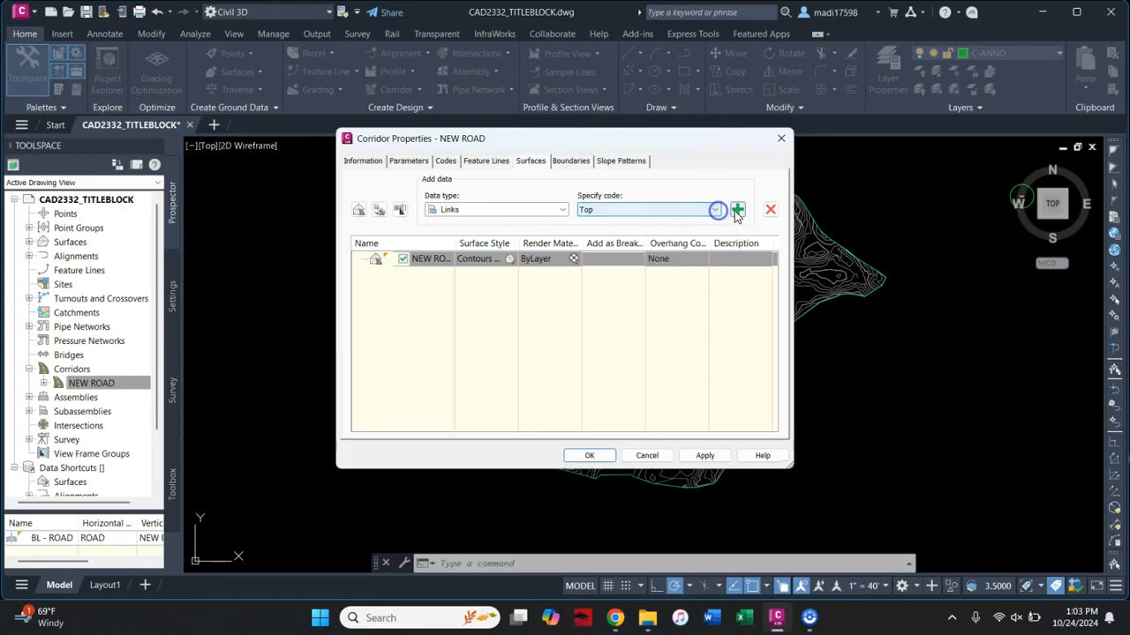
click(737, 210)
click(715, 209)
click(710, 232)
click(737, 210)
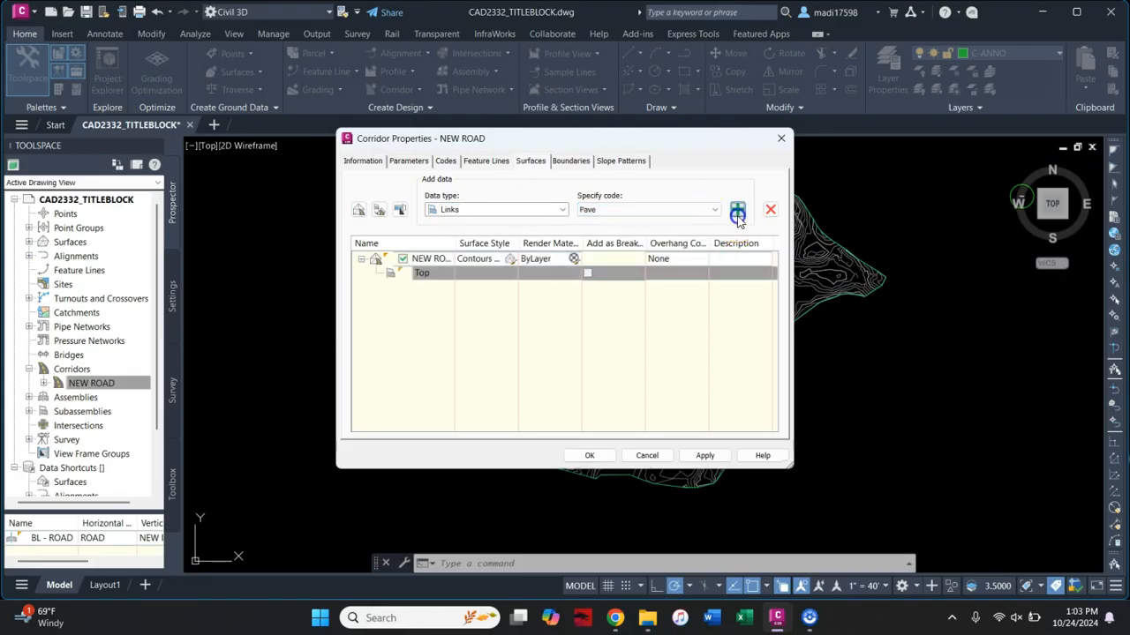
- Add the Datum, SubBase and Curb link codes to the corridor surface and apply the changes
click(713, 213)
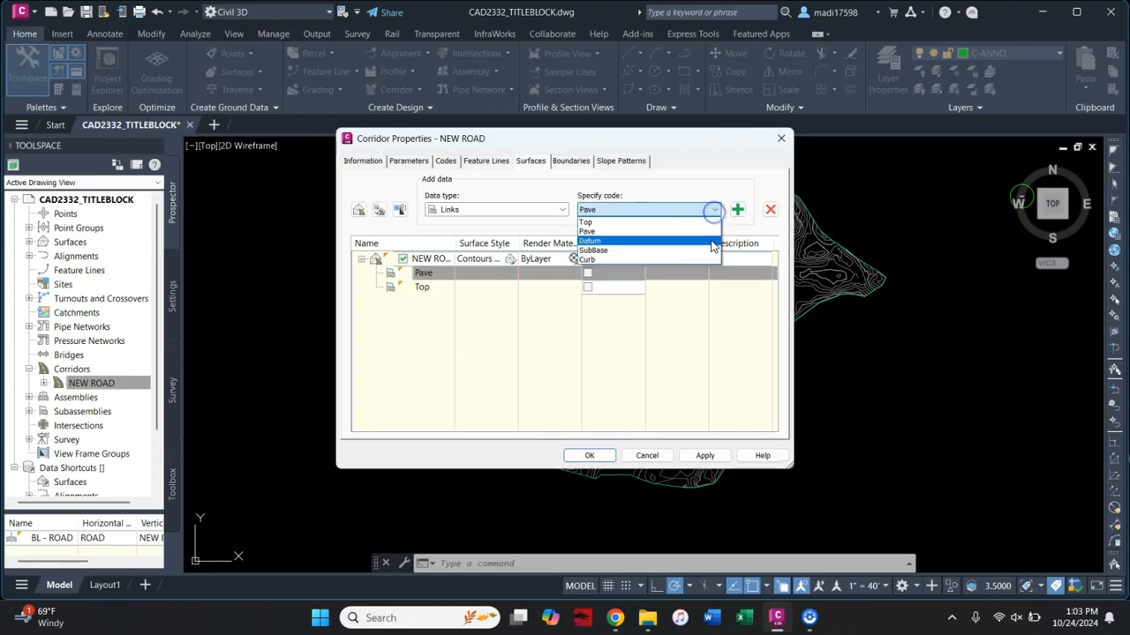
click(712, 241)
click(737, 210)
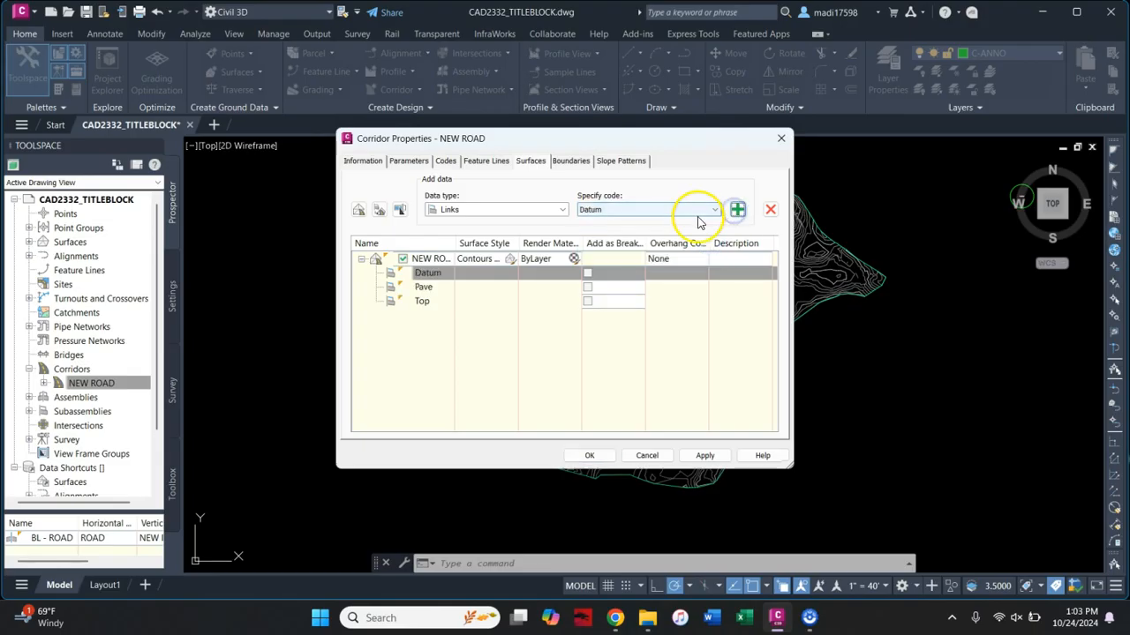
click(716, 210)
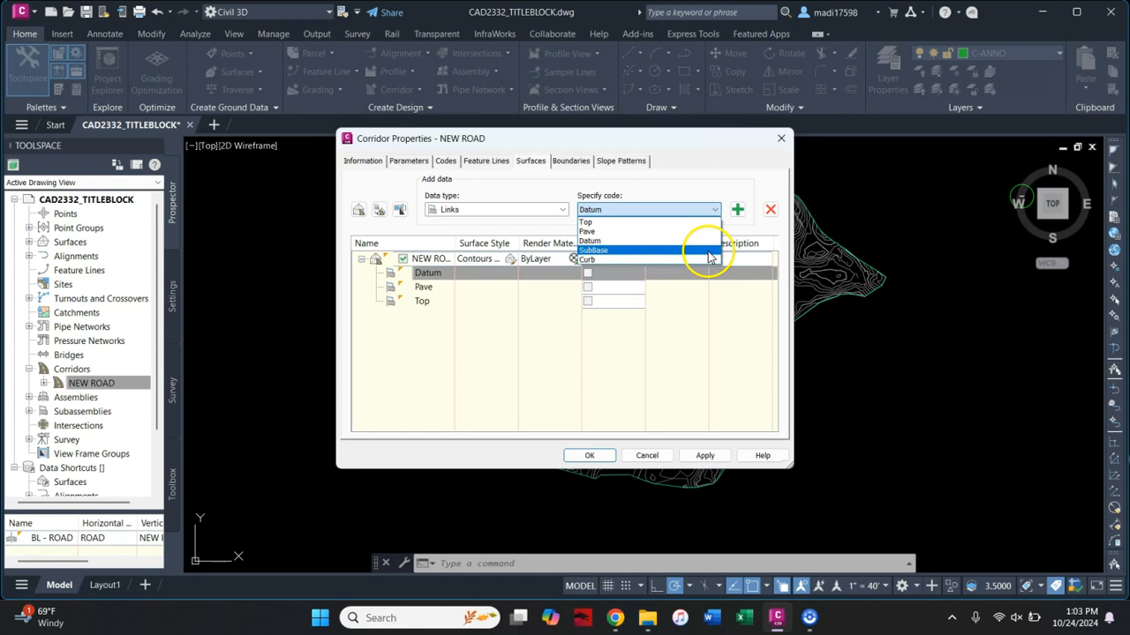
click(708, 250)
click(737, 210)
click(715, 210)
click(694, 256)
click(736, 210)
click(586, 273)
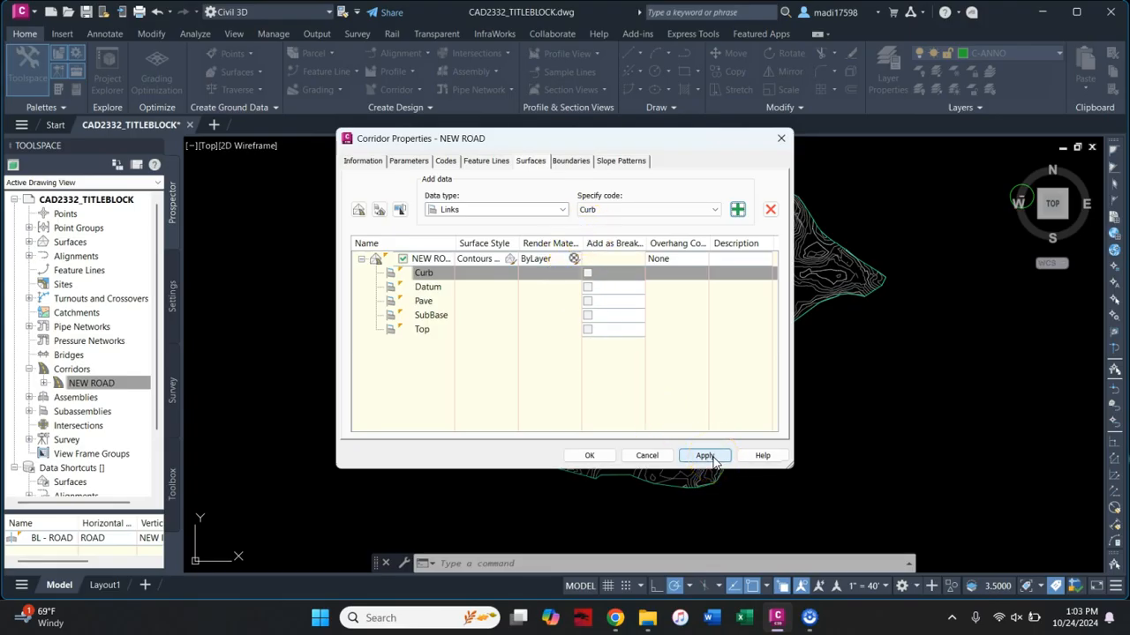
click(705, 455)
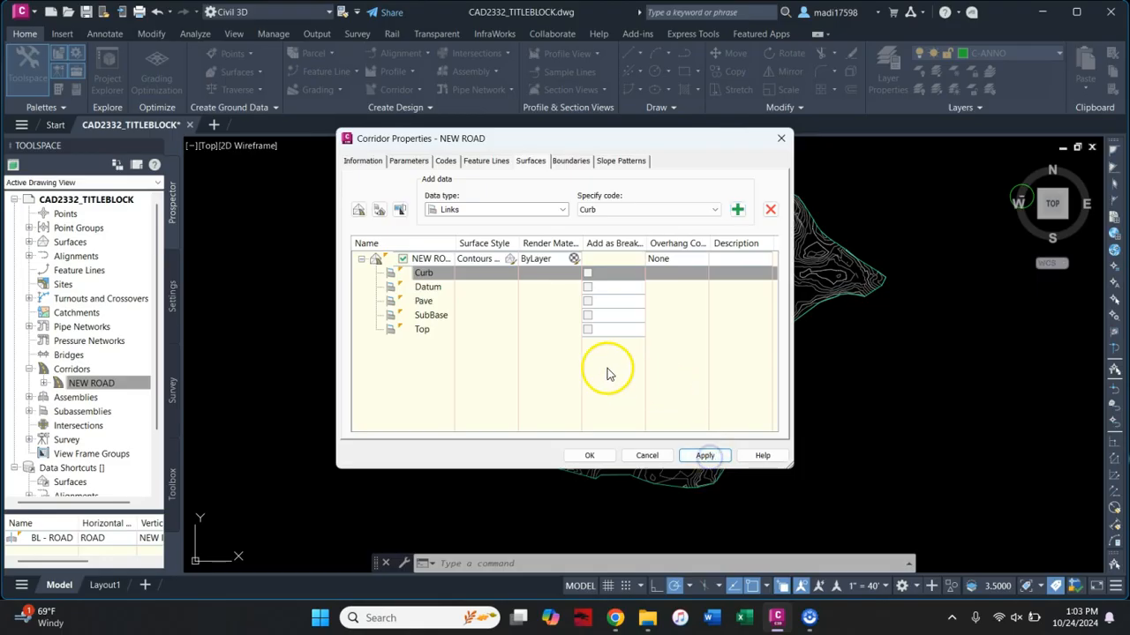
- Set the corridor extents as the outer boundary of the corridor surface
click(569, 164)
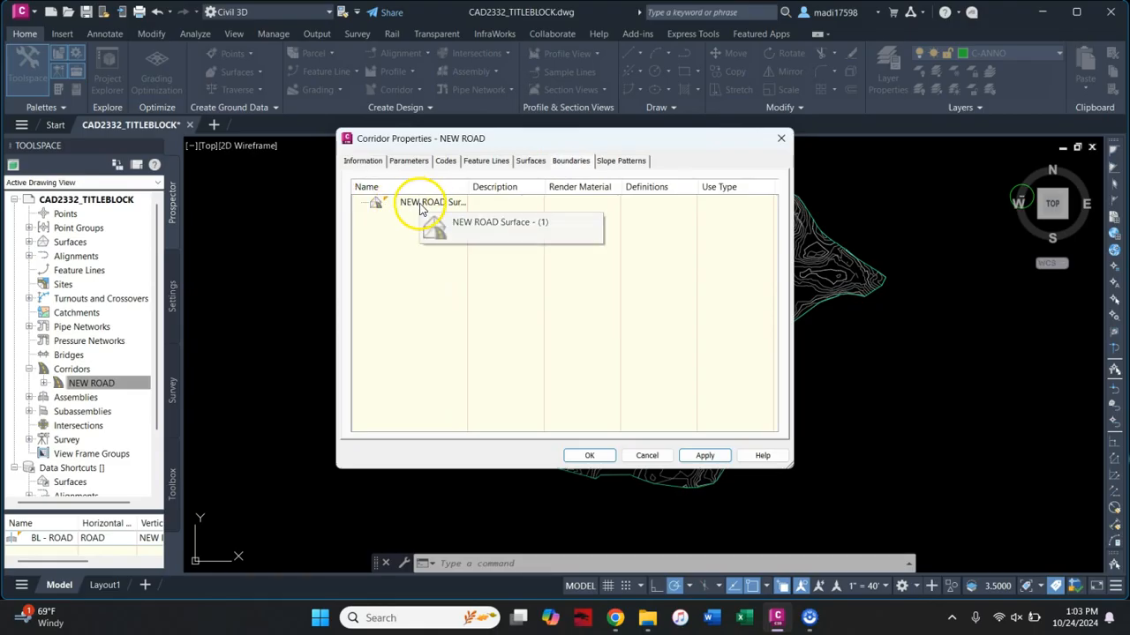
right_click(423, 204)
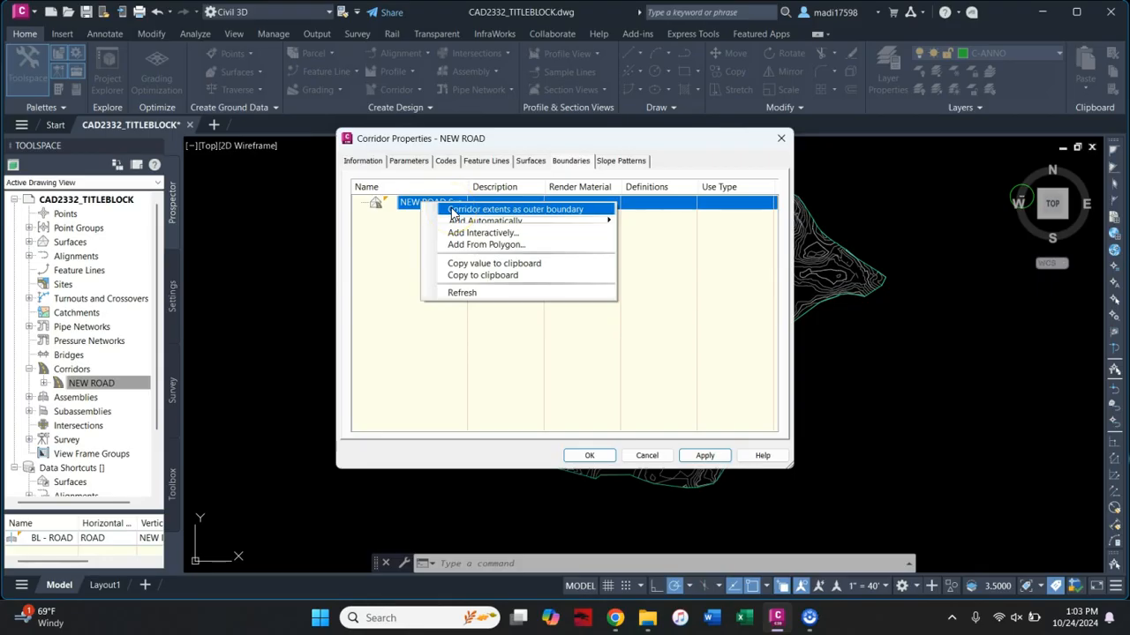
click(453, 210)
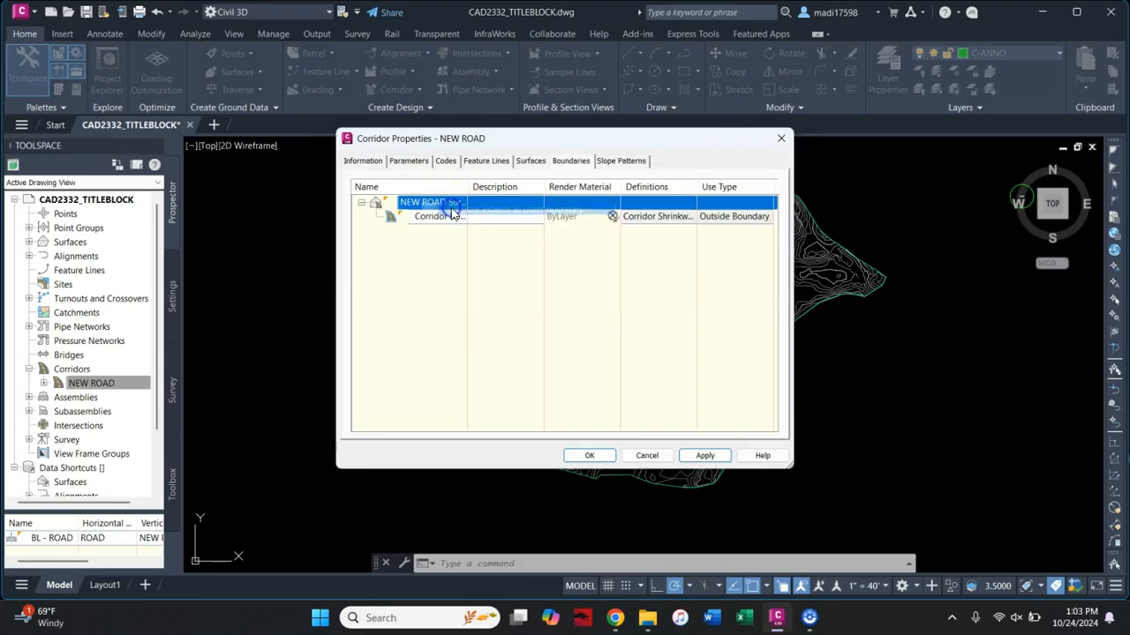
- Rename the corridor surface NEW ROAD and accept the corridor properties with a corridor rebuild
click(529, 162)
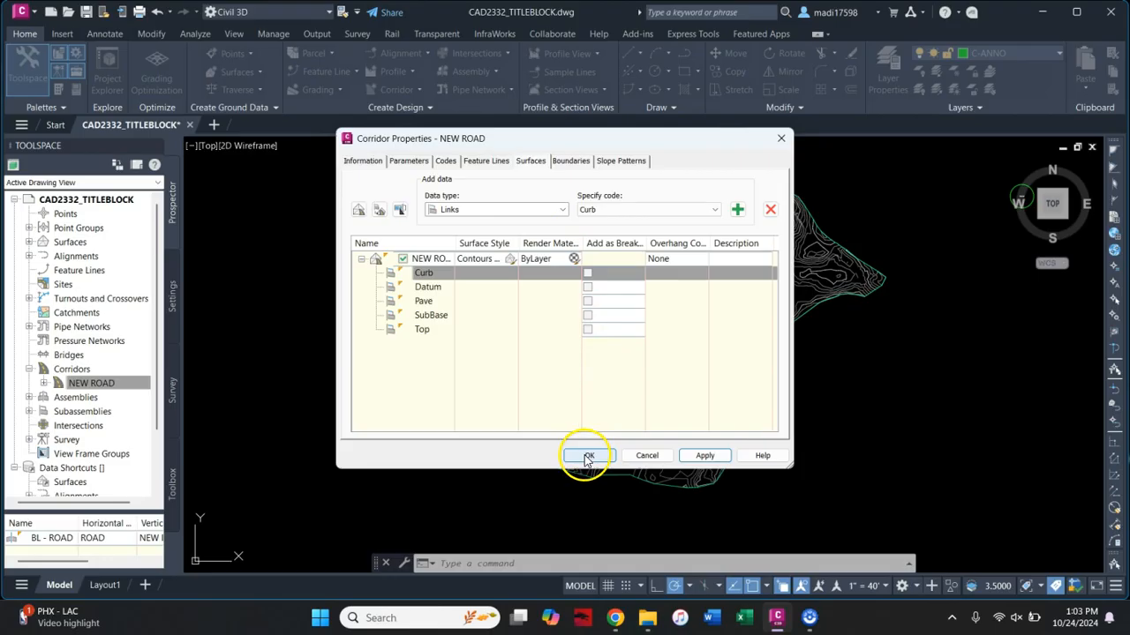
click(438, 257)
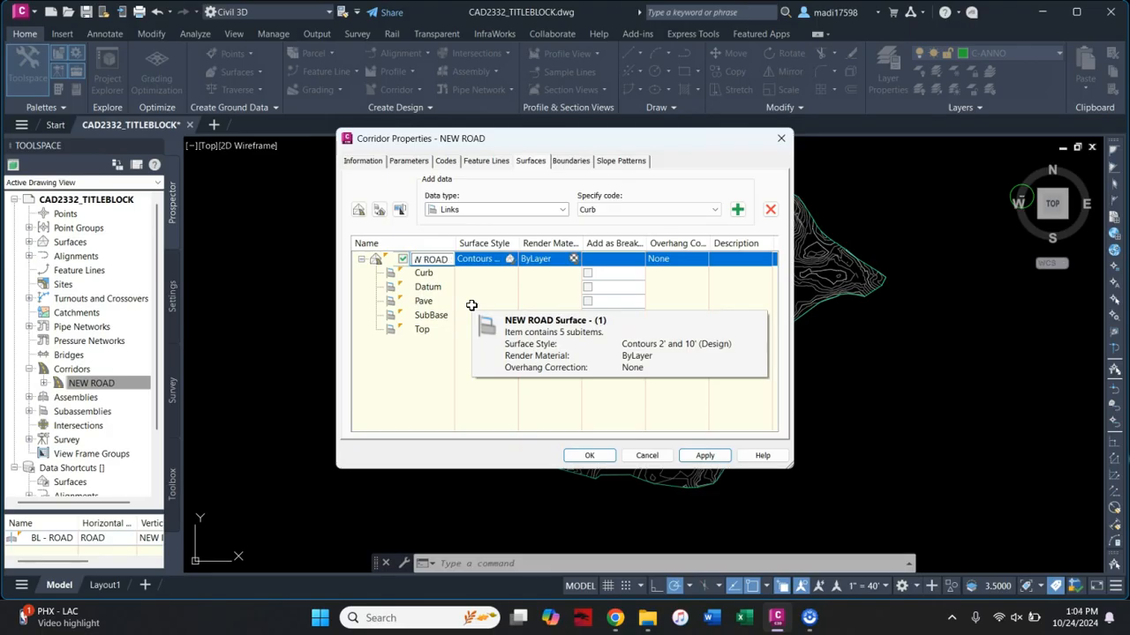
key(Return)
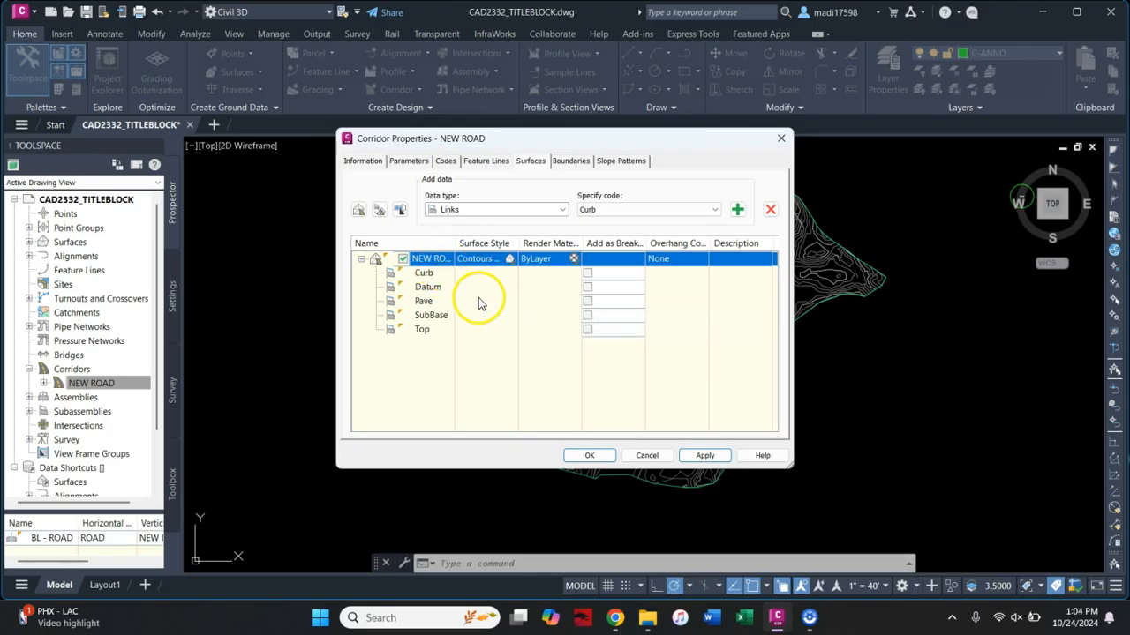
click(591, 459)
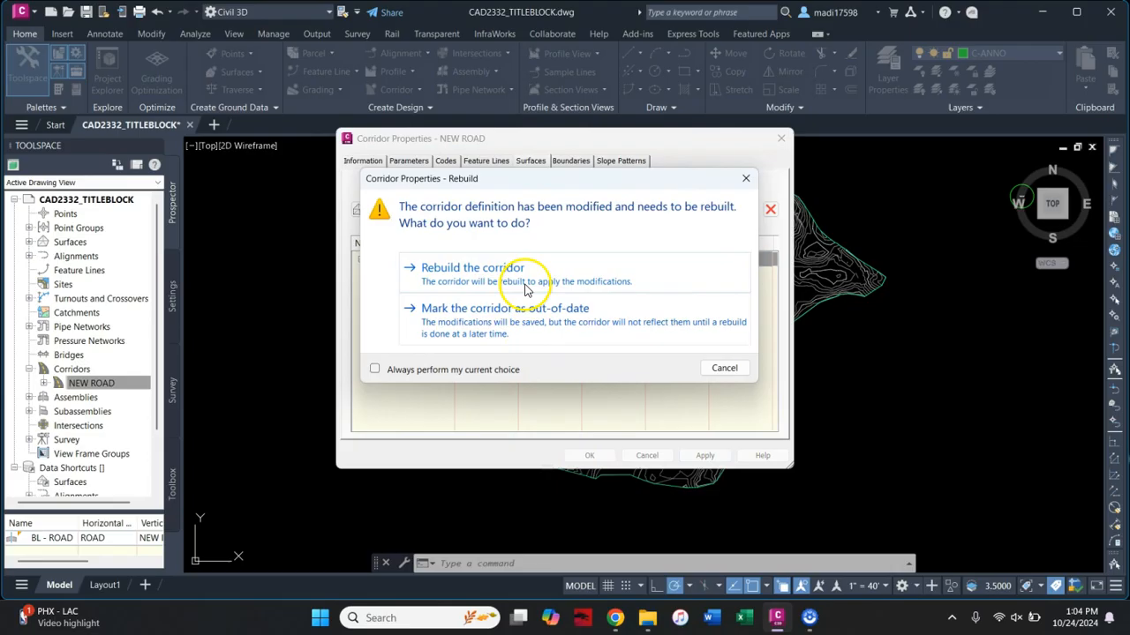
click(523, 274)
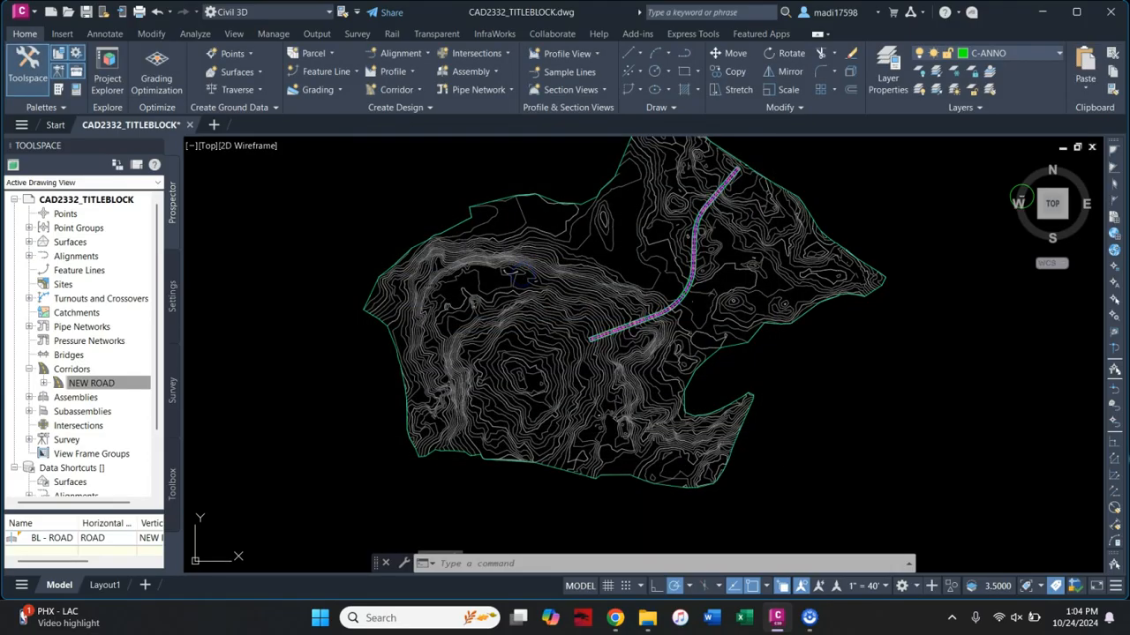
- Expand the drawing's Surfaces collection to check for the new corridor surface
click(497, 15)
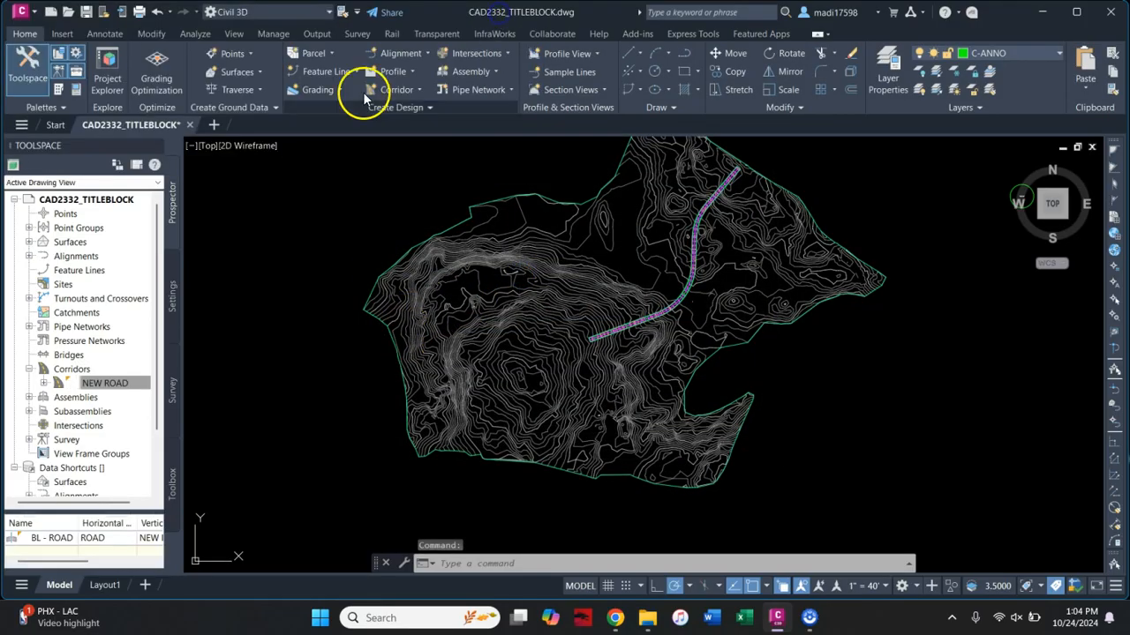
click(29, 242)
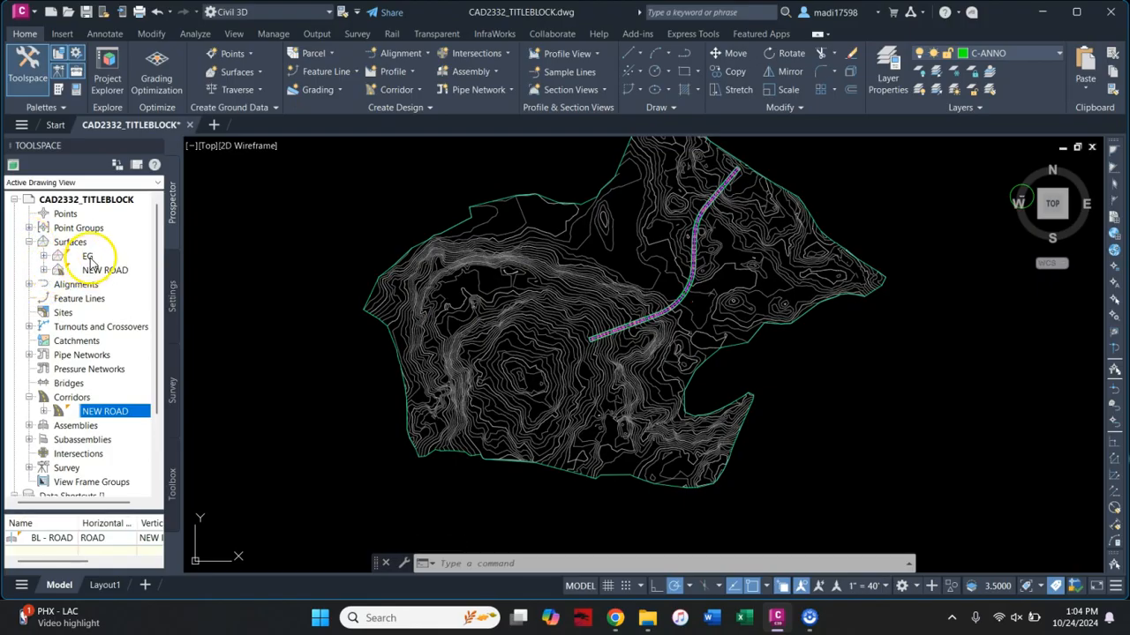
middle_drag(512, 300, 424, 344)
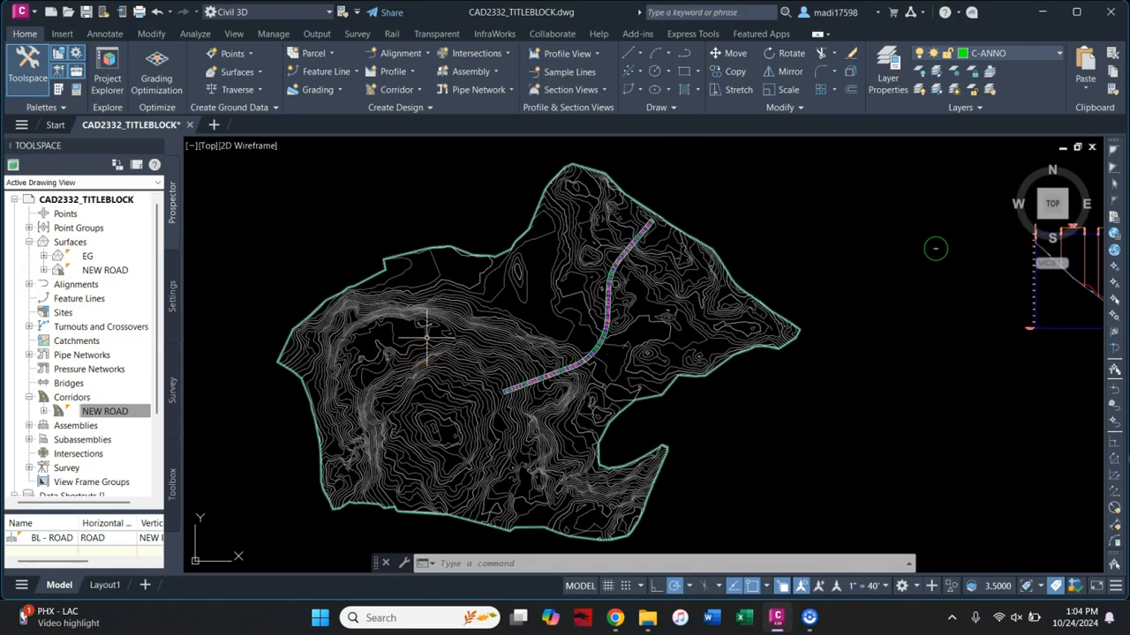
- Create a sample line group on the ROAD alignment that excludes the NEW ROAD corridor and gives its surface the Finished Ground section style
click(565, 80)
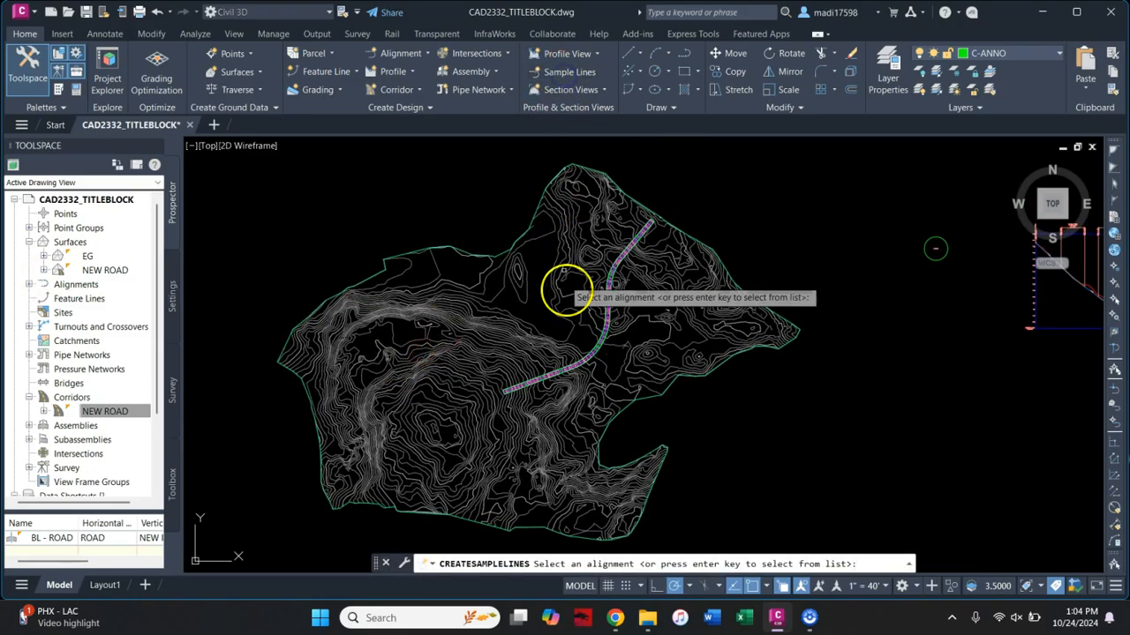
scroll(605, 345, up, 5)
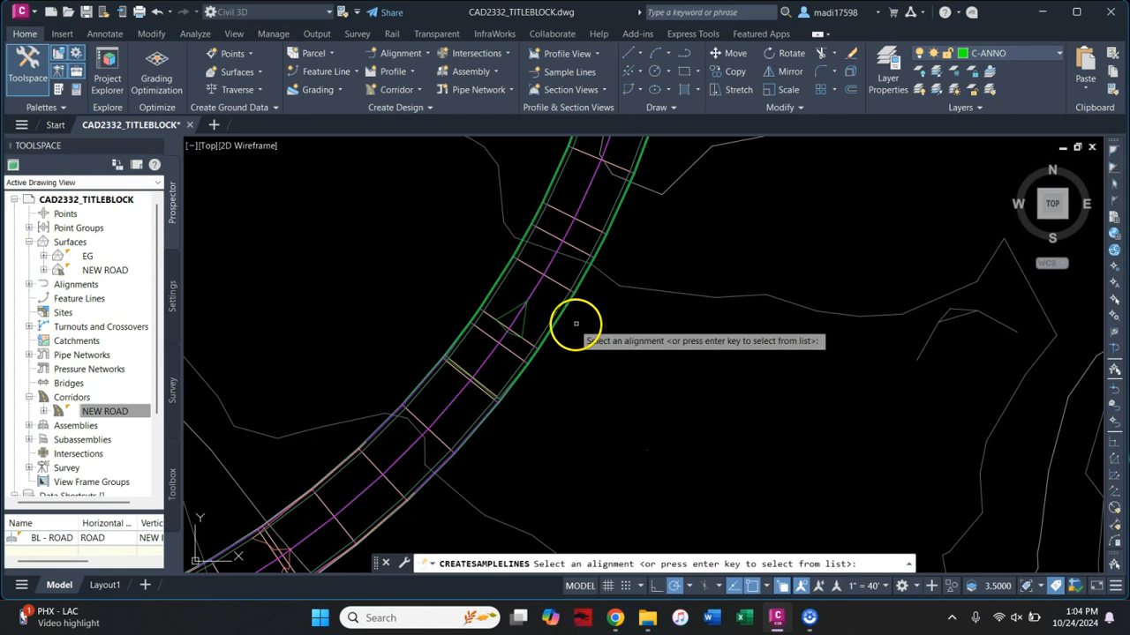
click(537, 295)
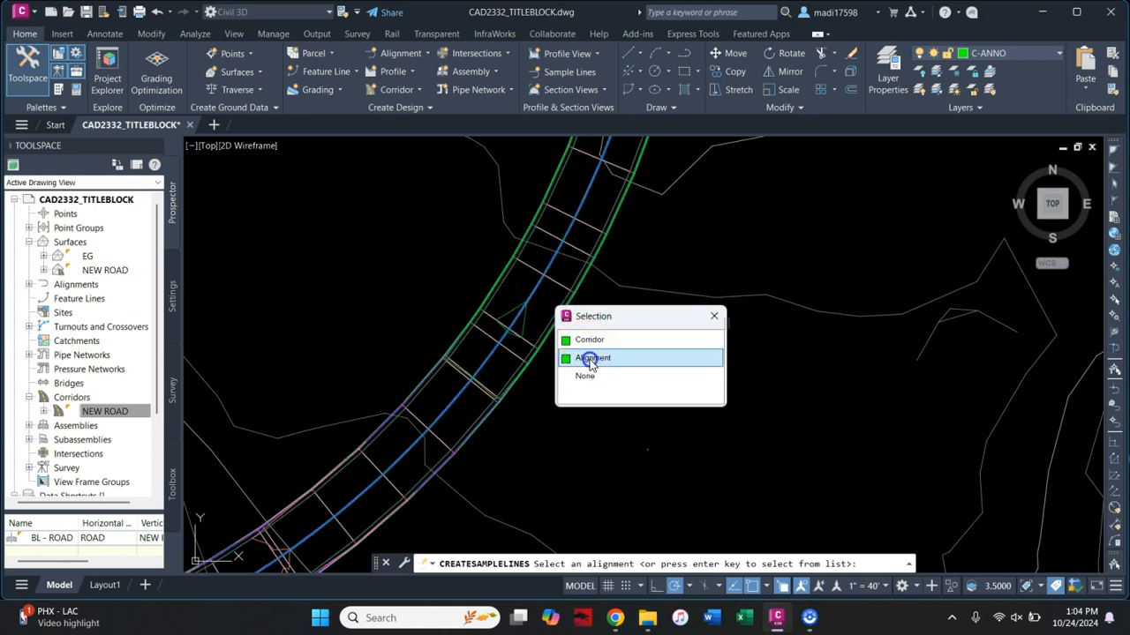
click(590, 363)
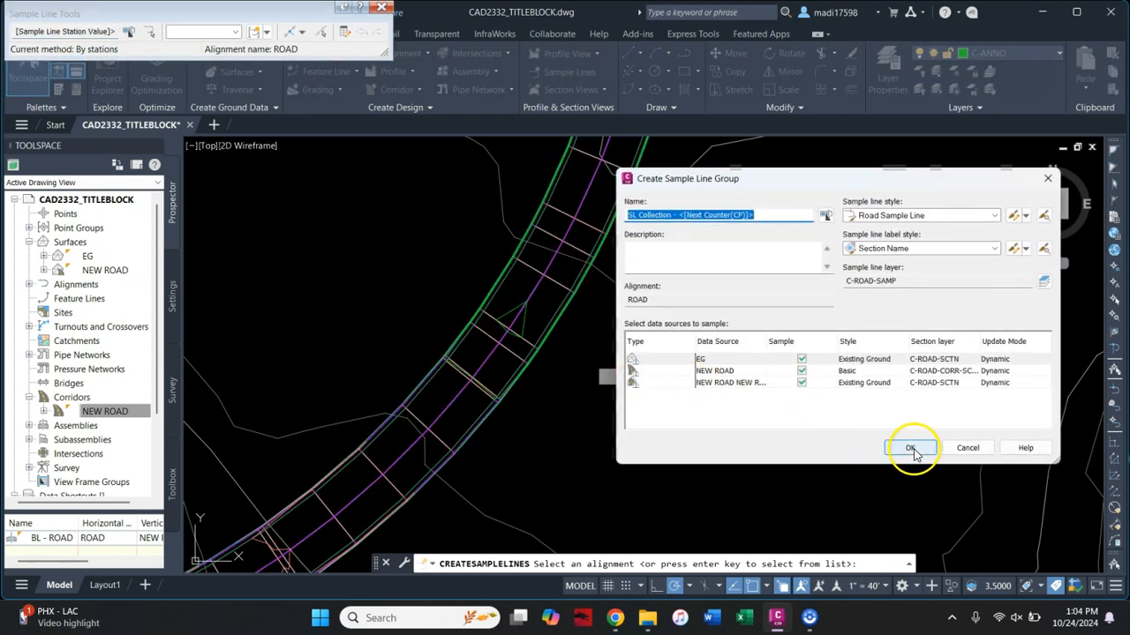
click(801, 372)
click(871, 384)
click(874, 384)
click(591, 296)
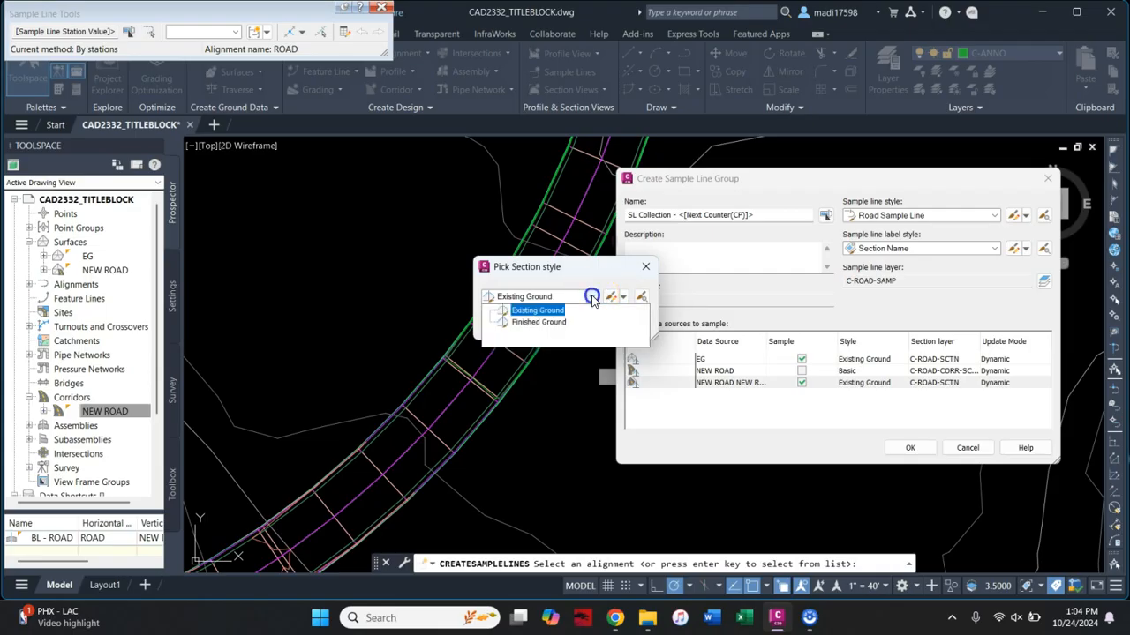
click(525, 323)
click(509, 324)
click(904, 446)
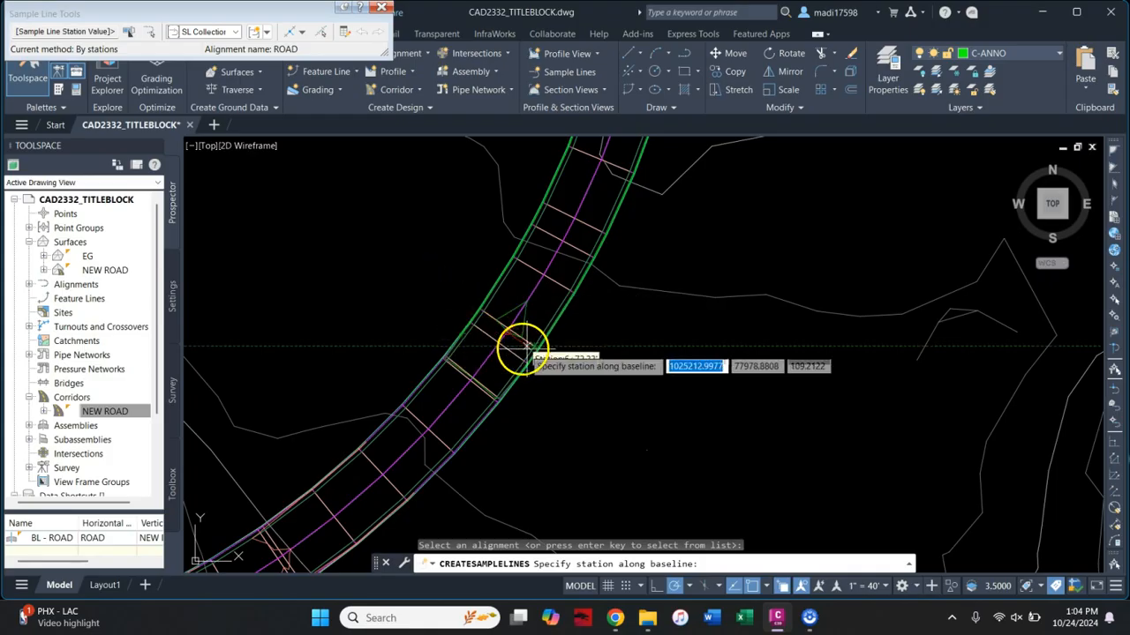
- Place one sample line on the road's curve at about station 6+68.29 with 50' left and right swath widths, and end the command
click(499, 342)
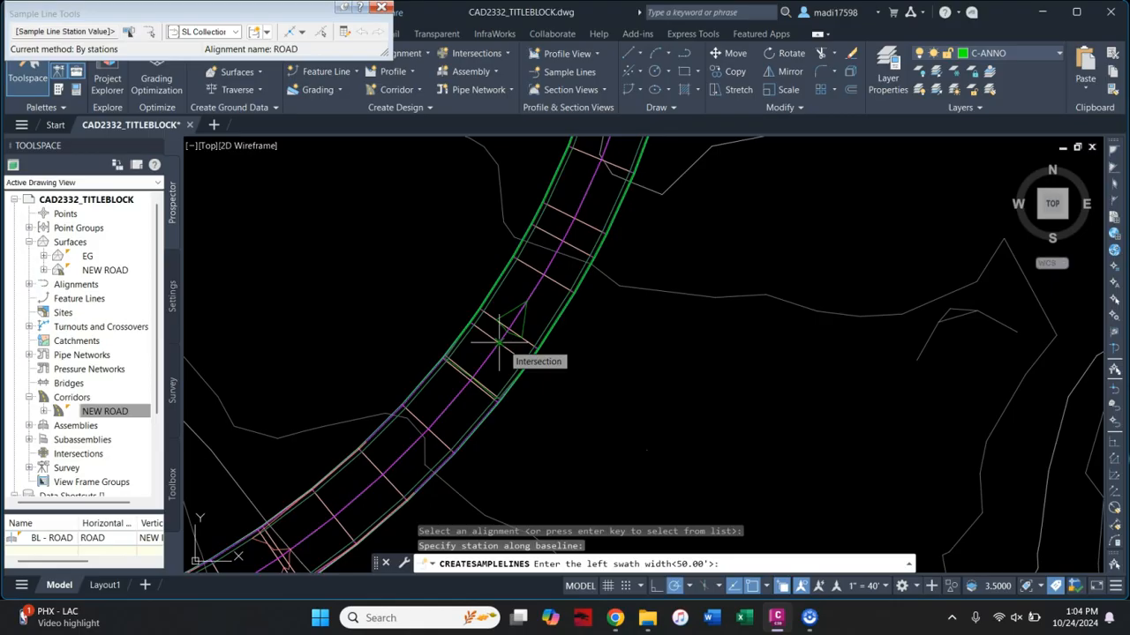
key(Return)
key(Return)
click(524, 315)
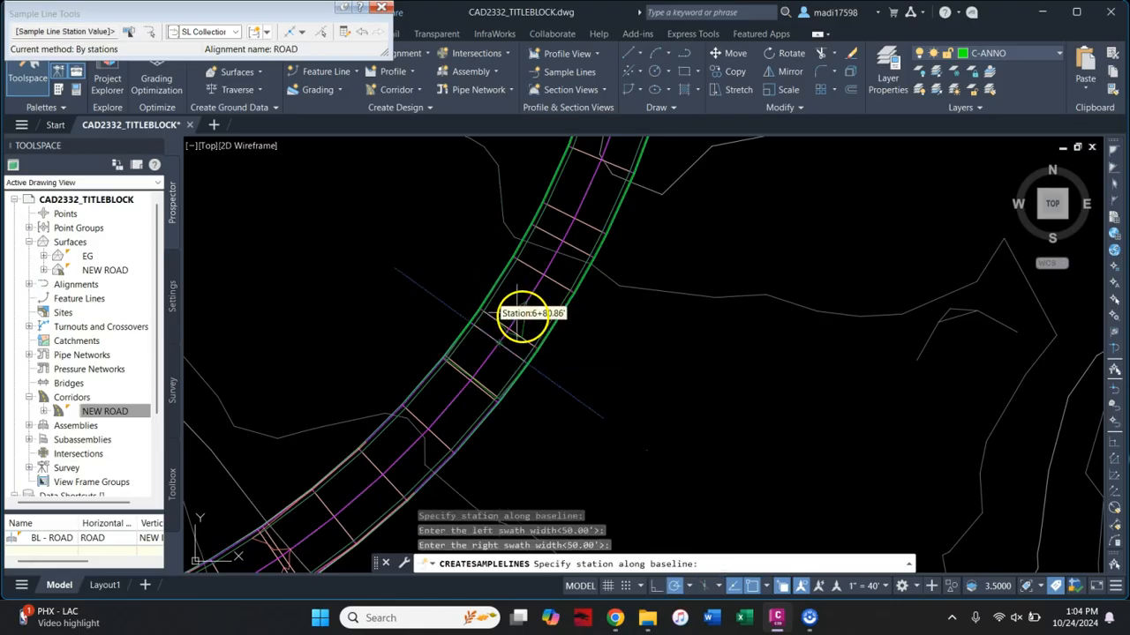
key(Return)
middle_drag(662, 380, 518, 314)
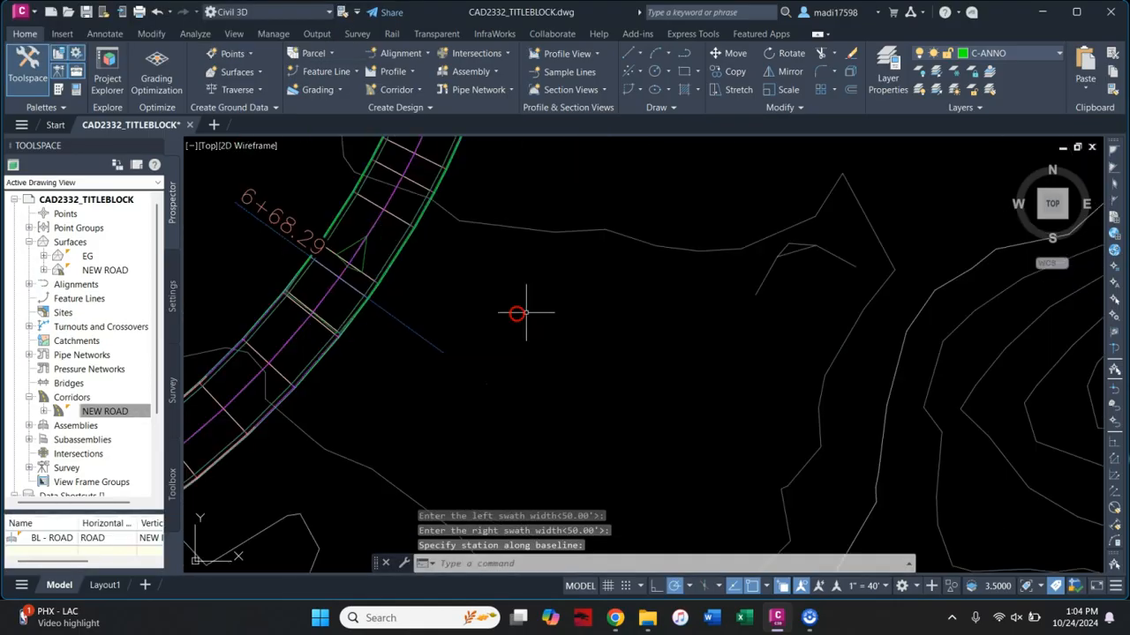
- Create a section view of the 6+68.29 sample line and place it in the empty space below the profile view
scroll(518, 314, down, 4)
click(572, 89)
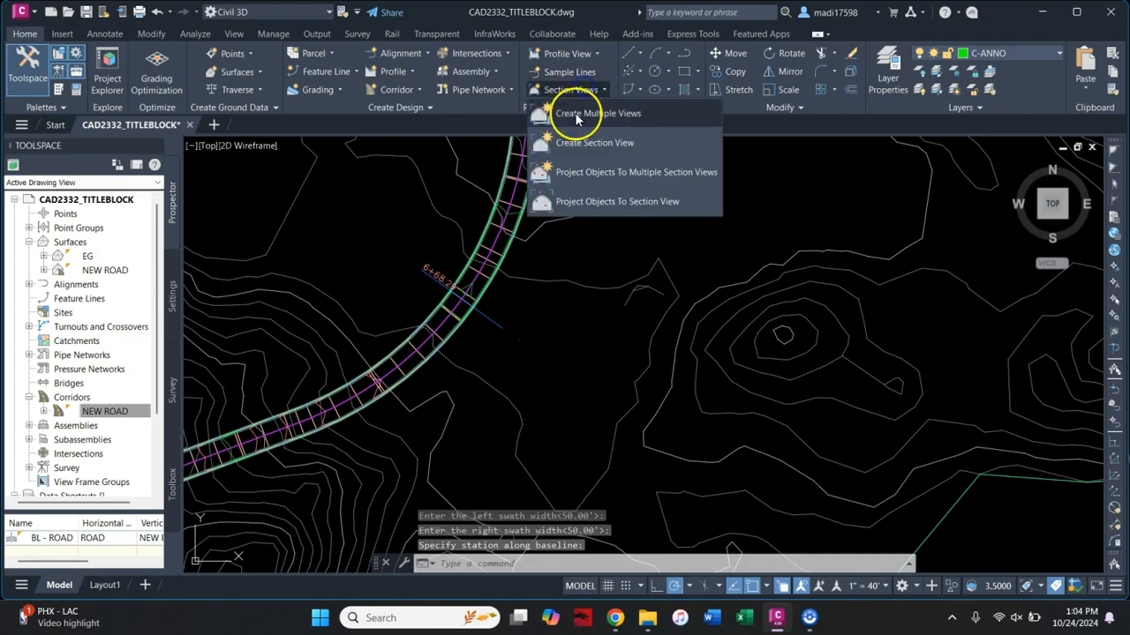
click(582, 143)
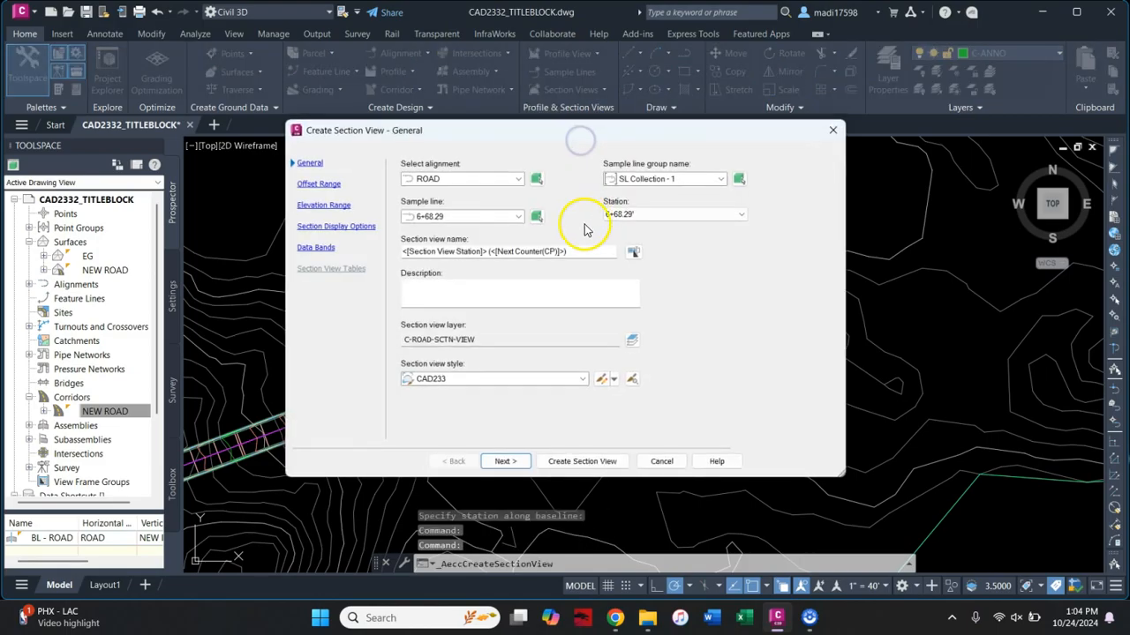
click(582, 461)
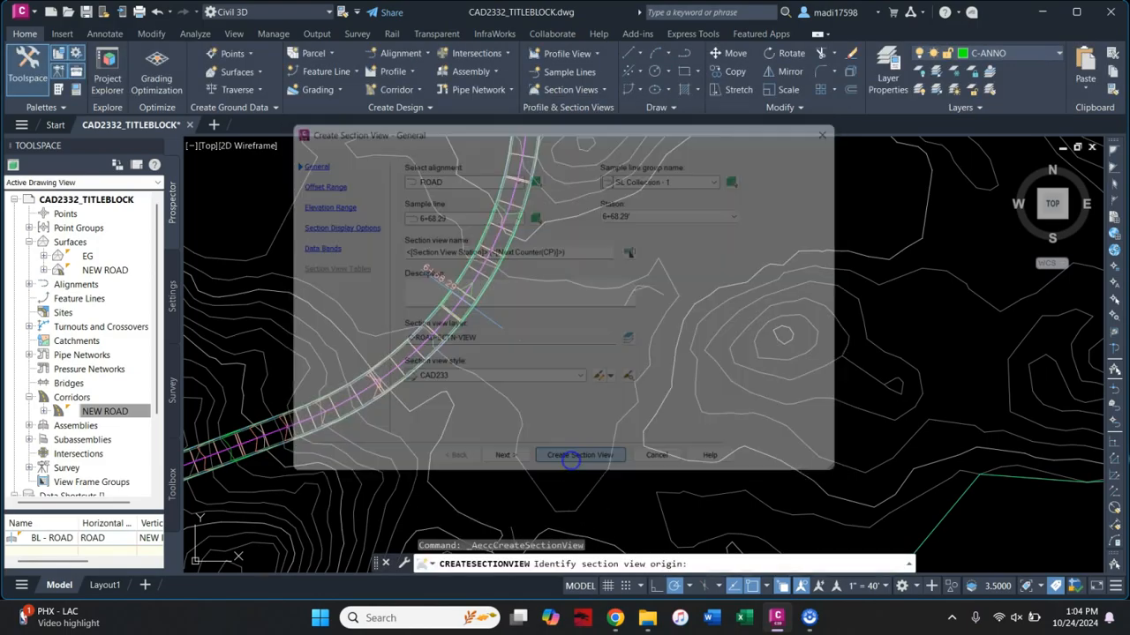
scroll(365, 335, down, 5)
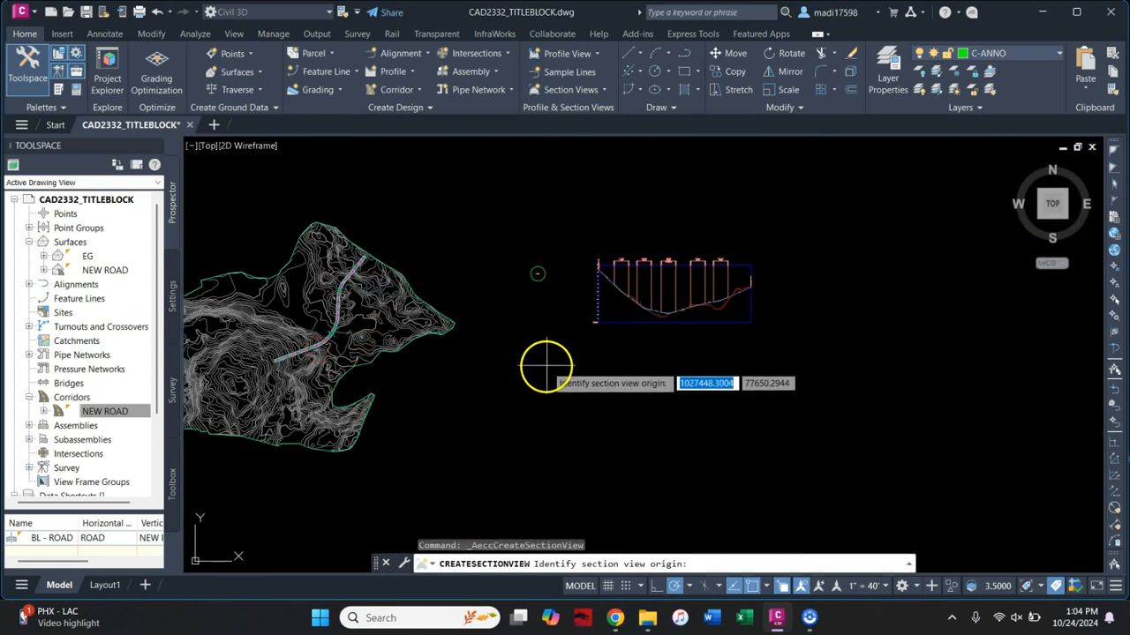
click(615, 398)
- Examine the new section view, comparing the finished road section with the existing ground line
scroll(600, 380, up, 6)
scroll(479, 312, up, 6)
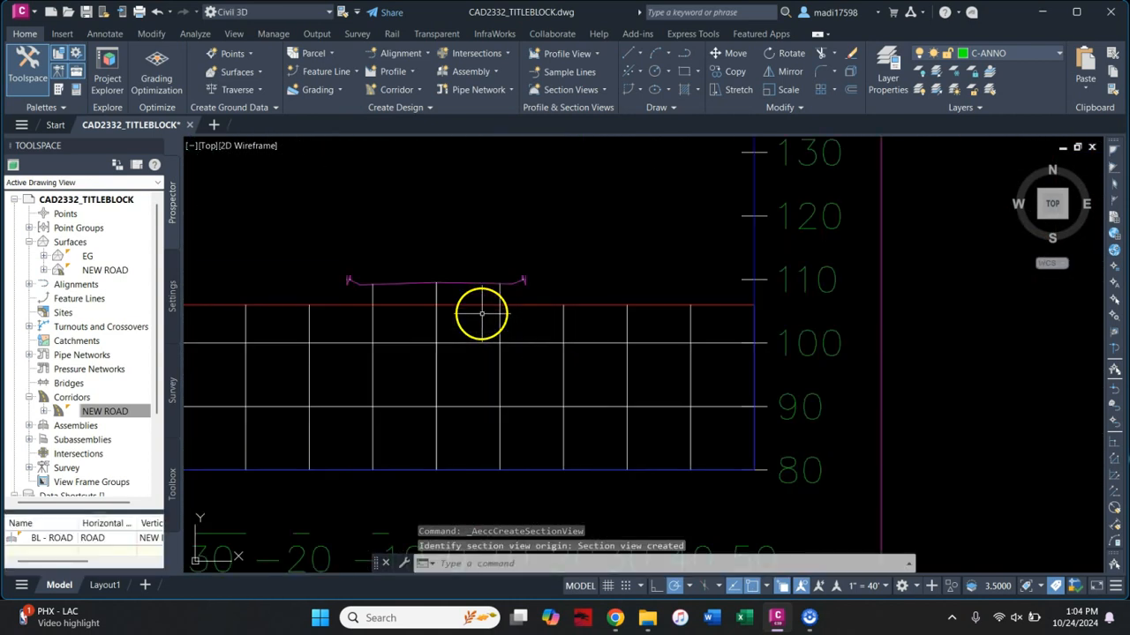
scroll(453, 302, up, 1)
middle_drag(715, 315, 509, 312)
scroll(509, 313, down, 2)
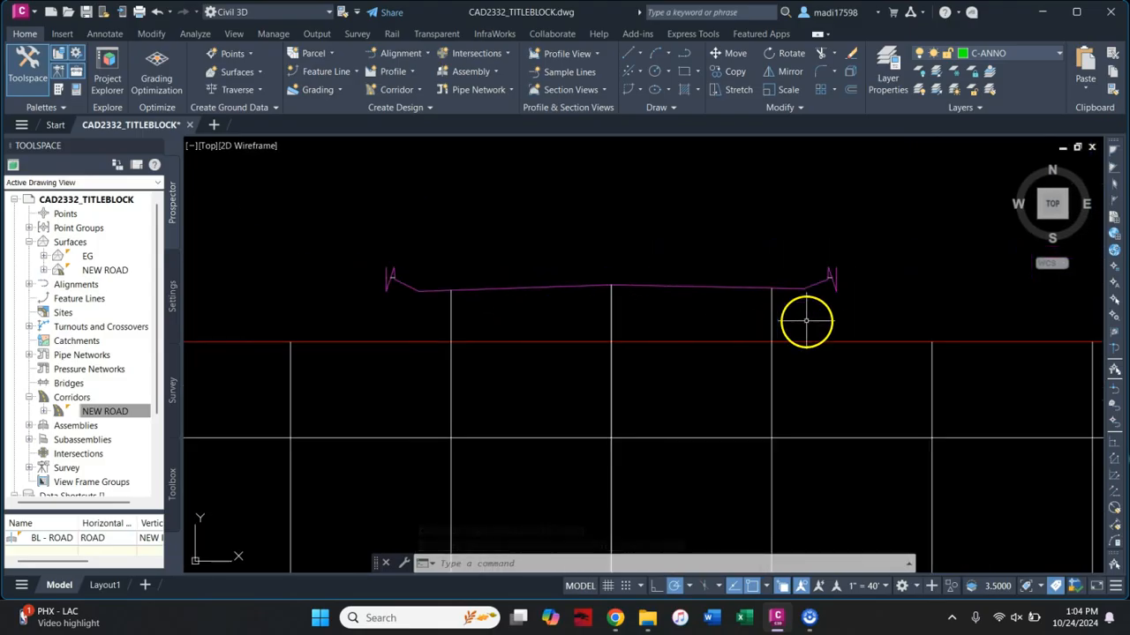
scroll(808, 330, down, 2)
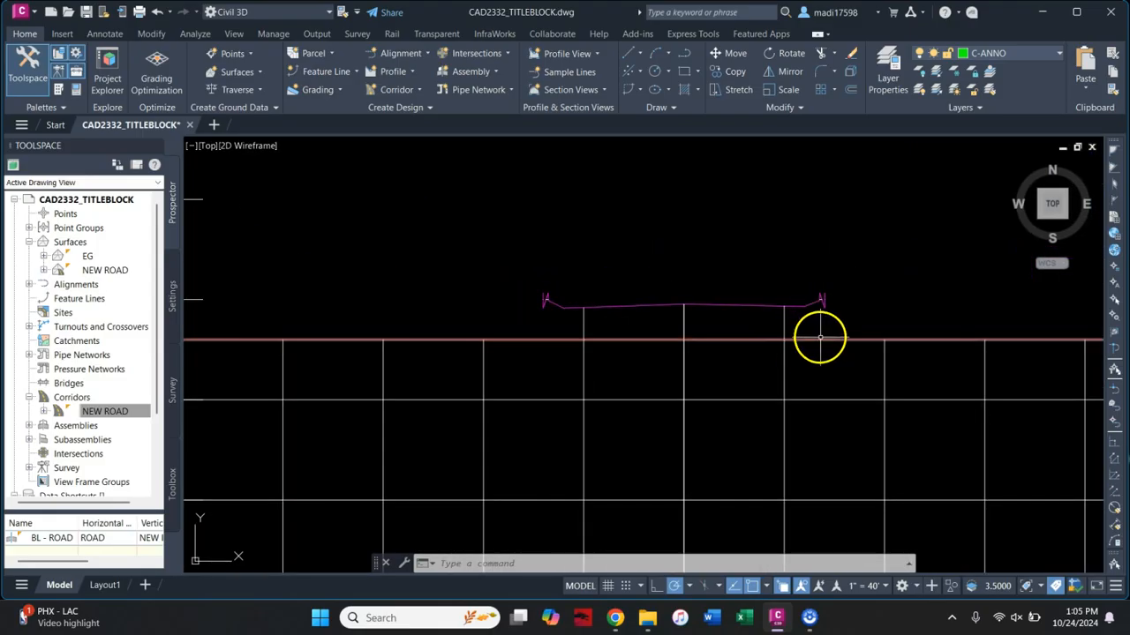
mouse_move(818, 339)
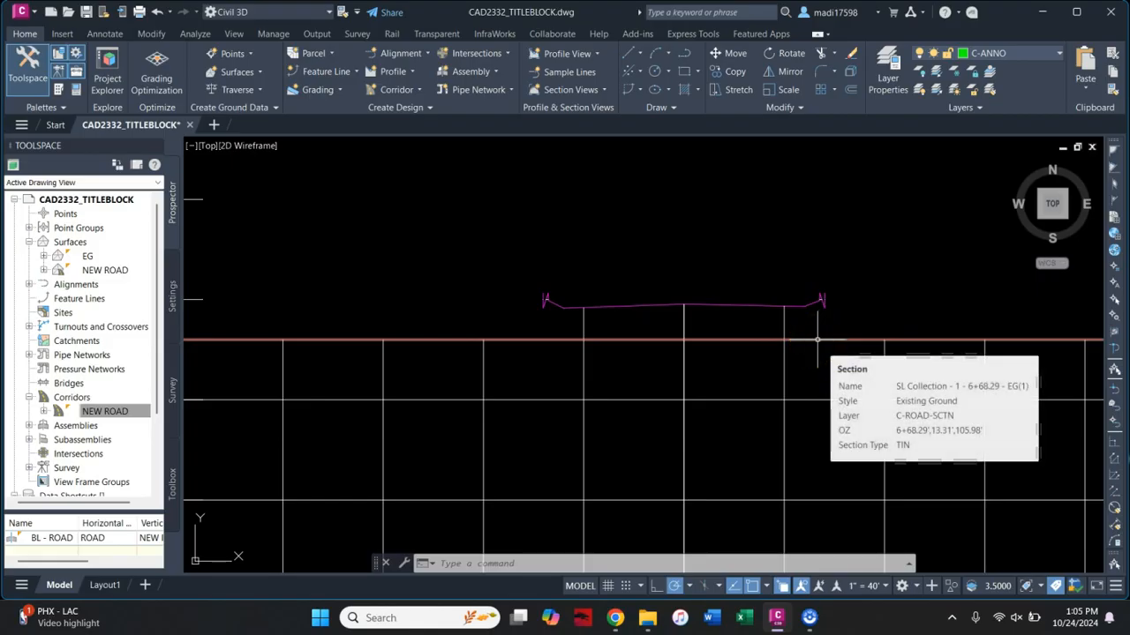
- Switch from model space to the Layout1 title block sheet
scroll(785, 319, down, 10)
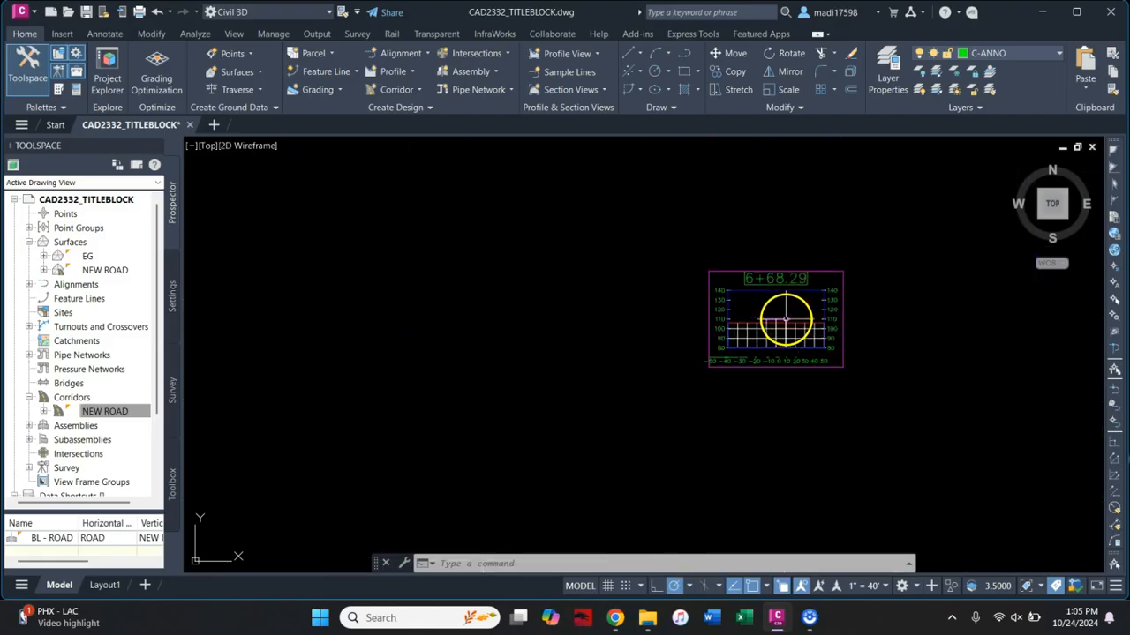
middle_drag(785, 317, 845, 349)
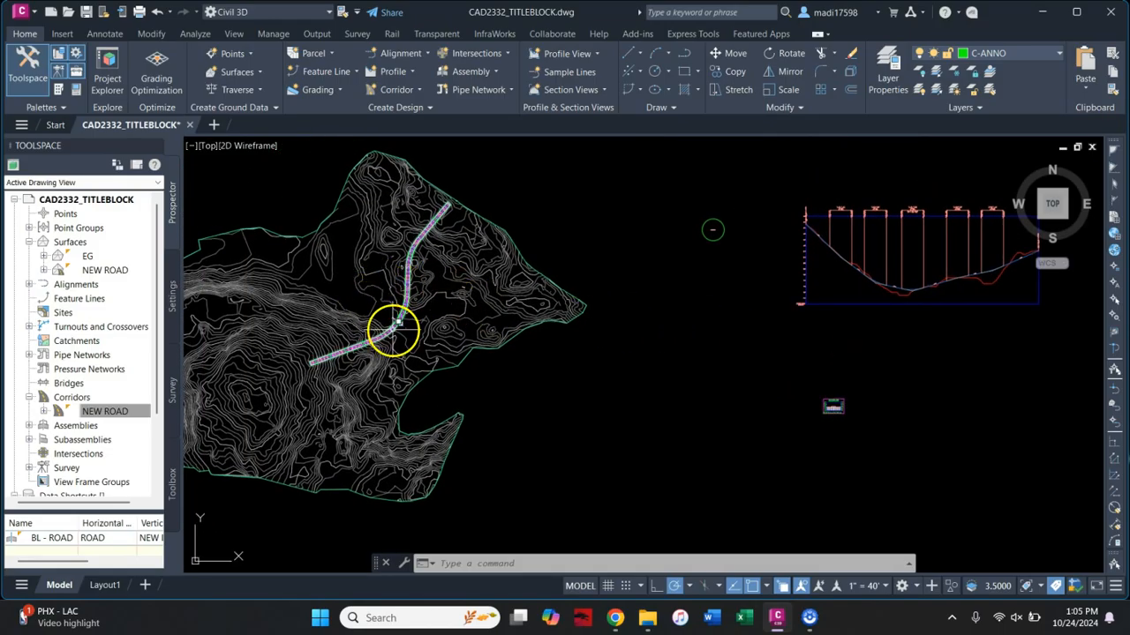
click(99, 585)
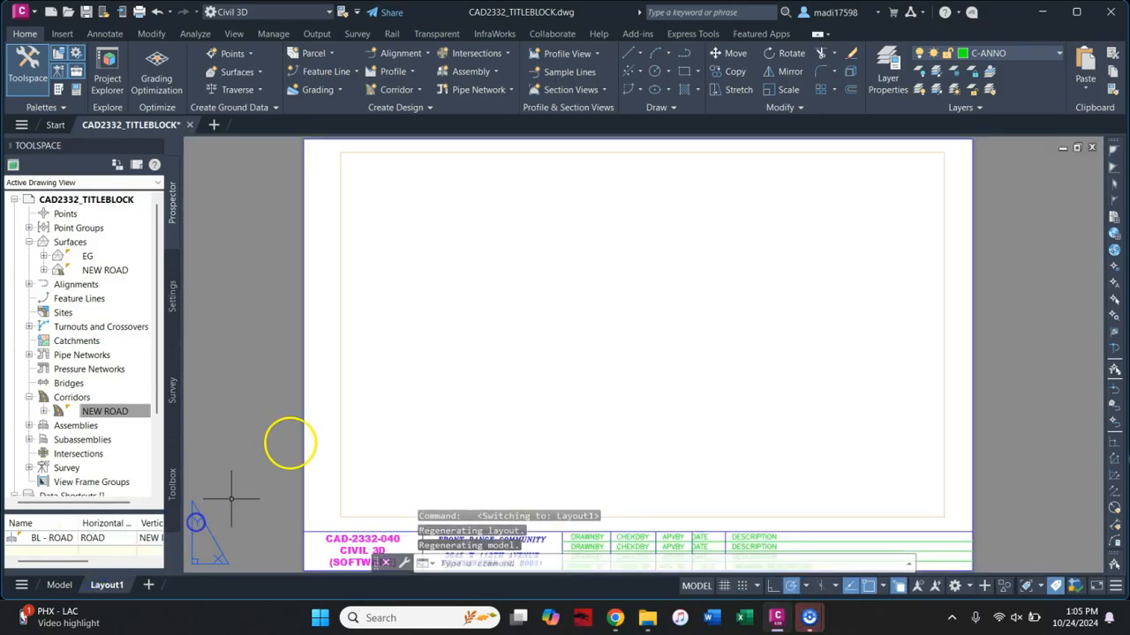